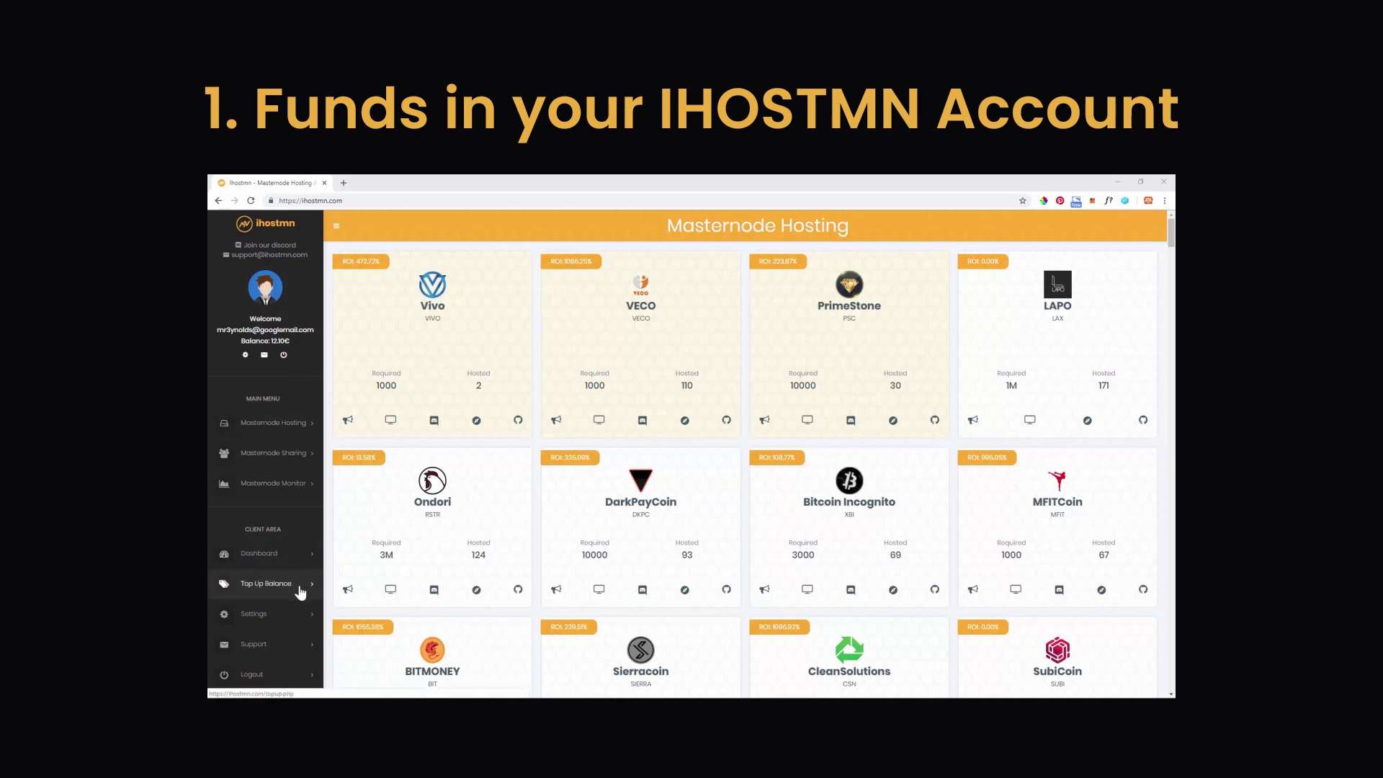
- Top up the ihostmn account balance by 10 €, paying with Paypal
{"action": "left_click", "coordinate": [300, 587]}
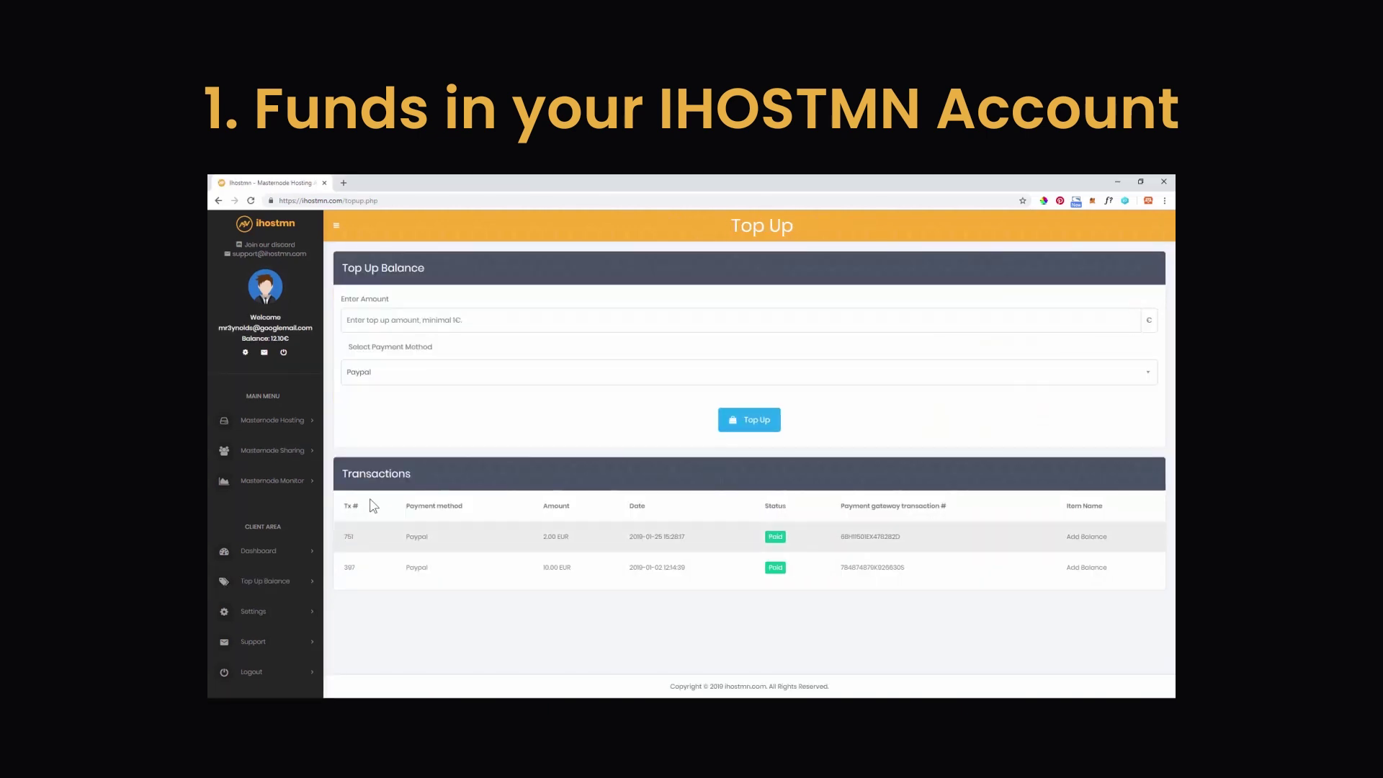
{"action": "left_click", "coordinate": [367, 322]}
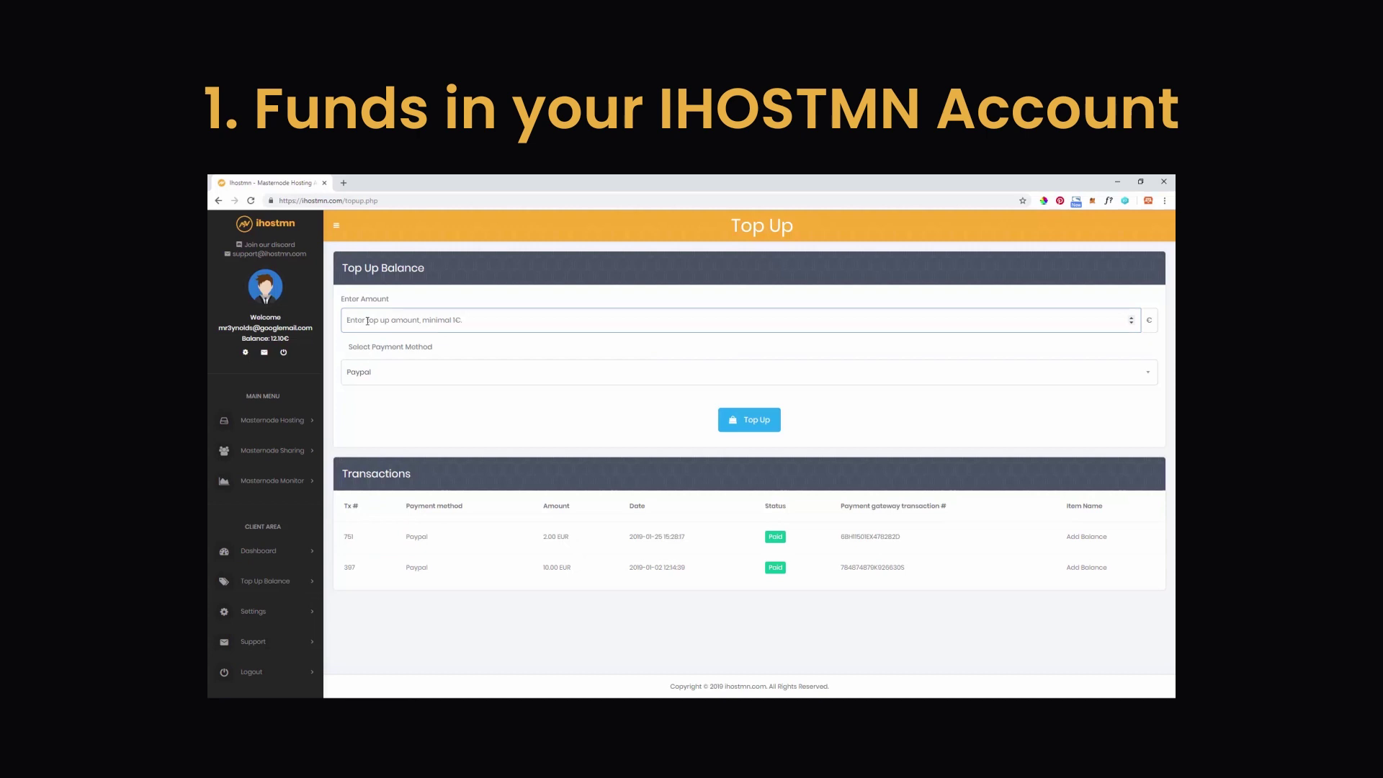
{"action": "type", "text": "10"}
{"action": "left_click", "coordinate": [441, 373]}
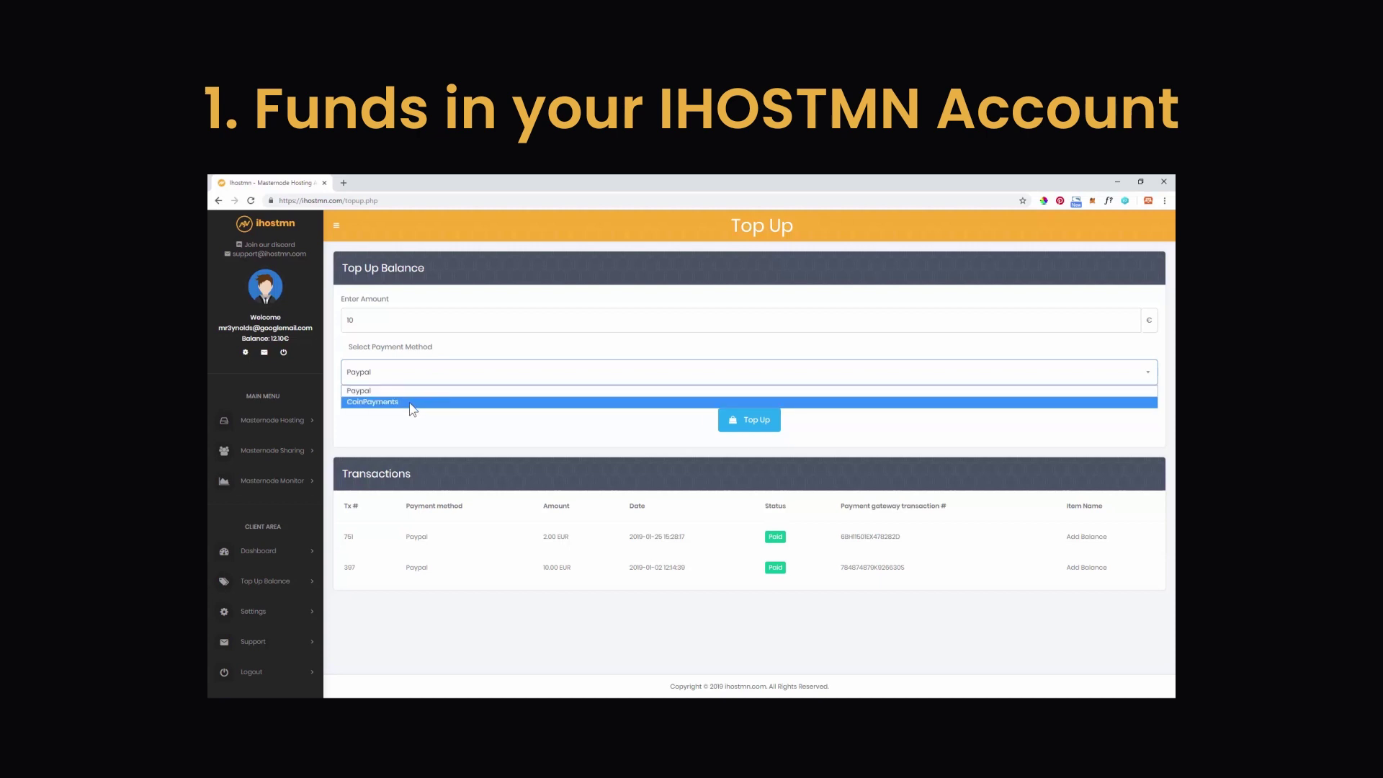
{"action": "left_click", "coordinate": [446, 432]}
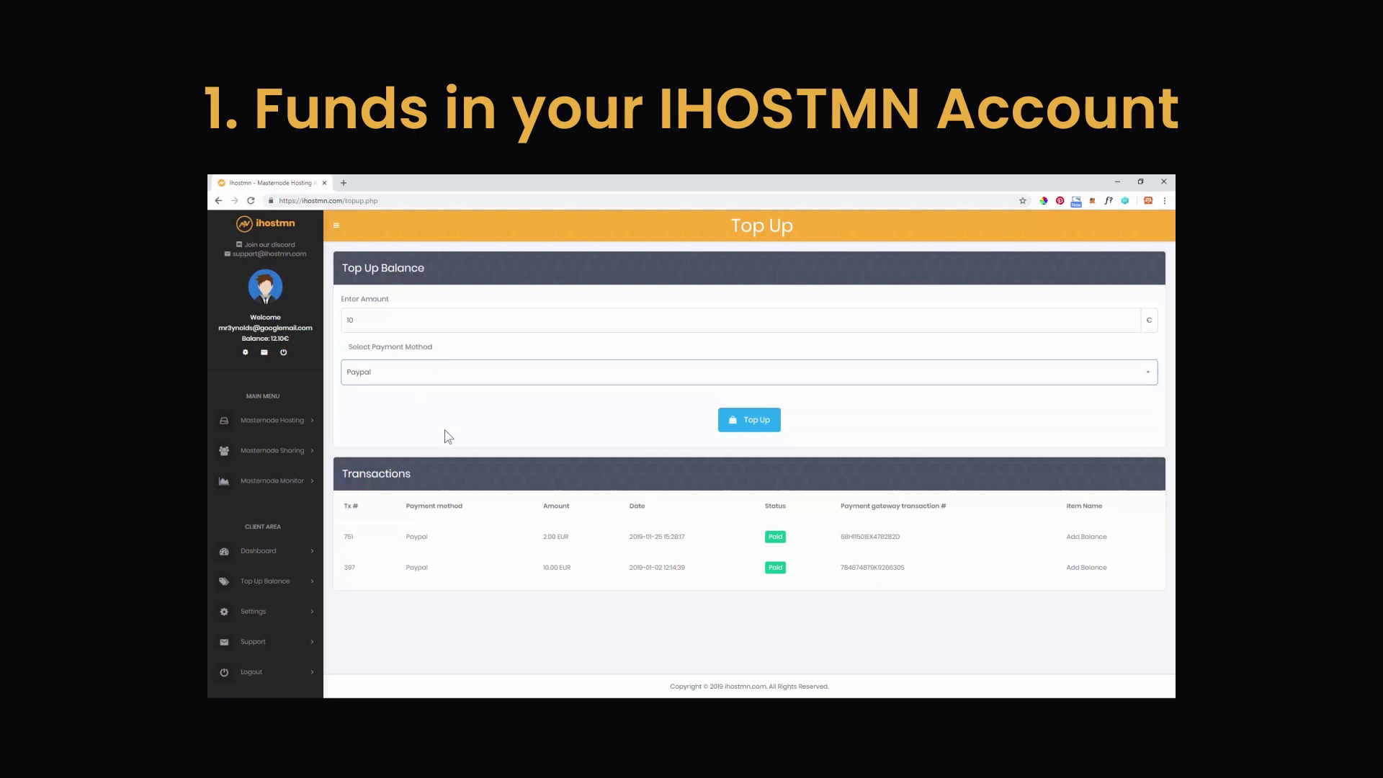
{"action": "left_click", "coordinate": [738, 429]}
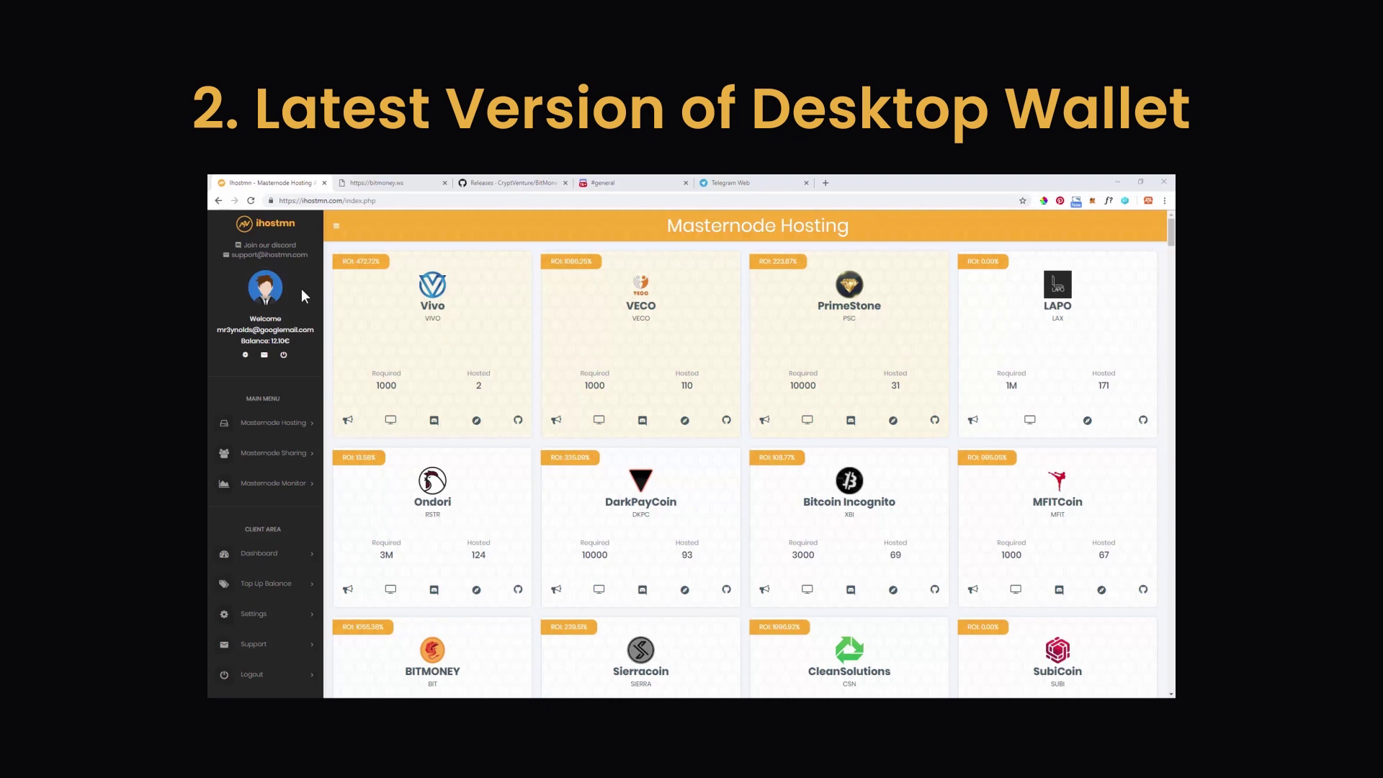
{"action": "left_click", "coordinate": [403, 183]}
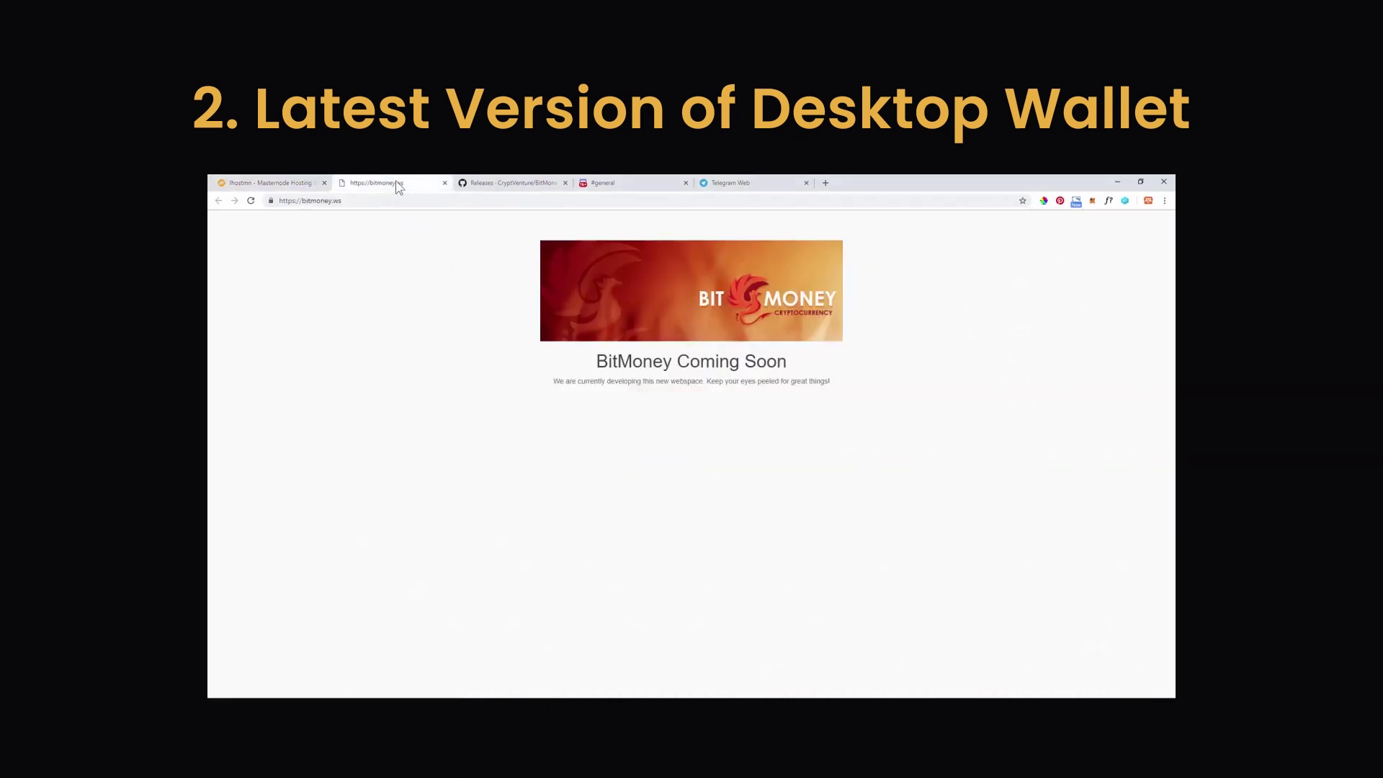
{"action": "left_click", "coordinate": [500, 183]}
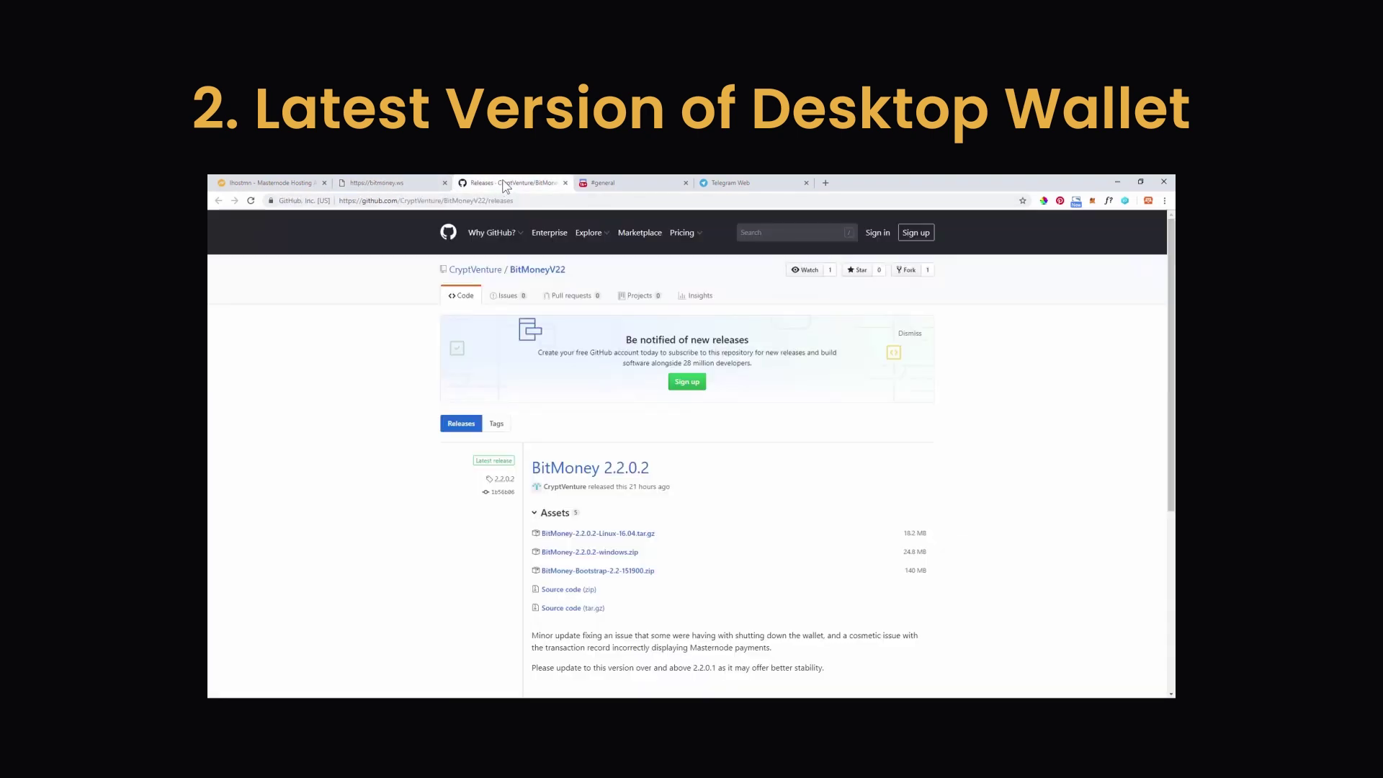
{"action": "left_click", "coordinate": [616, 184]}
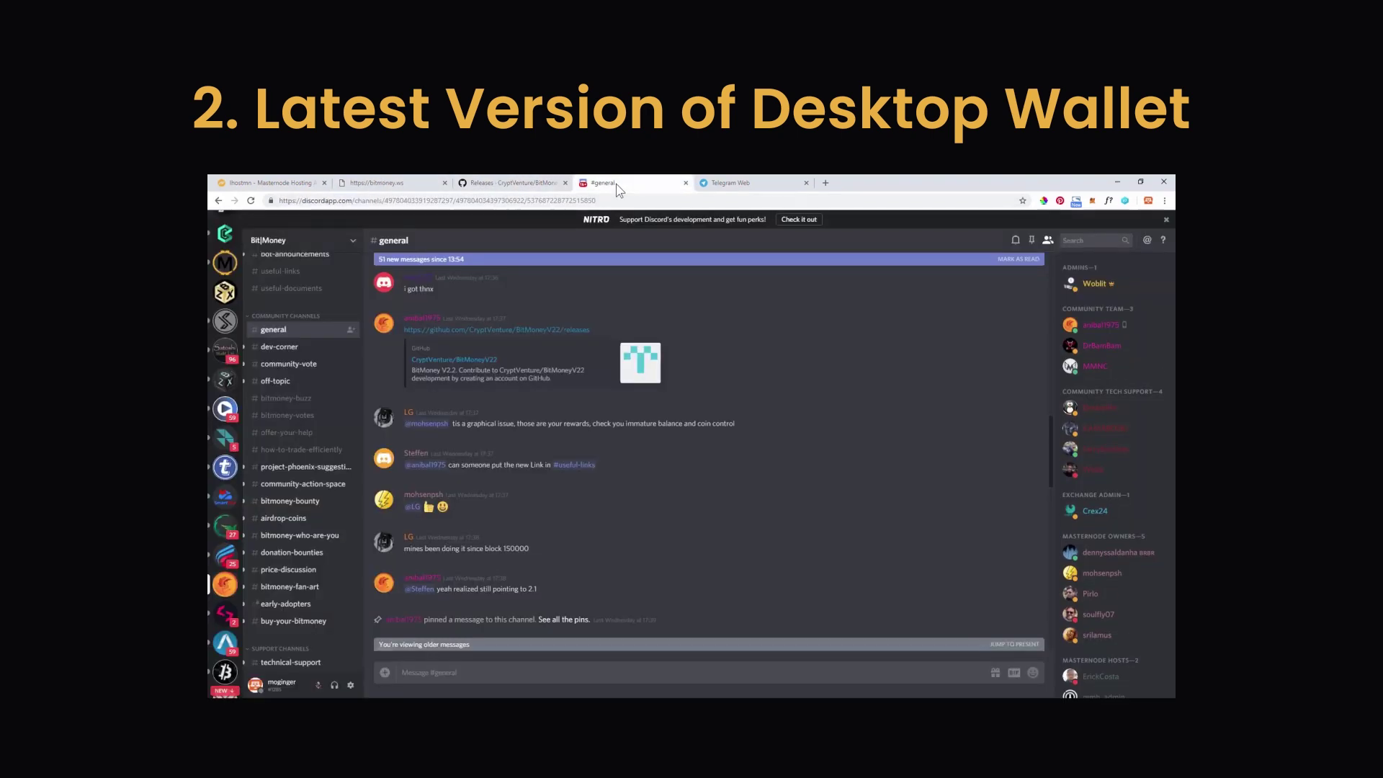
{"action": "left_click", "coordinate": [732, 184]}
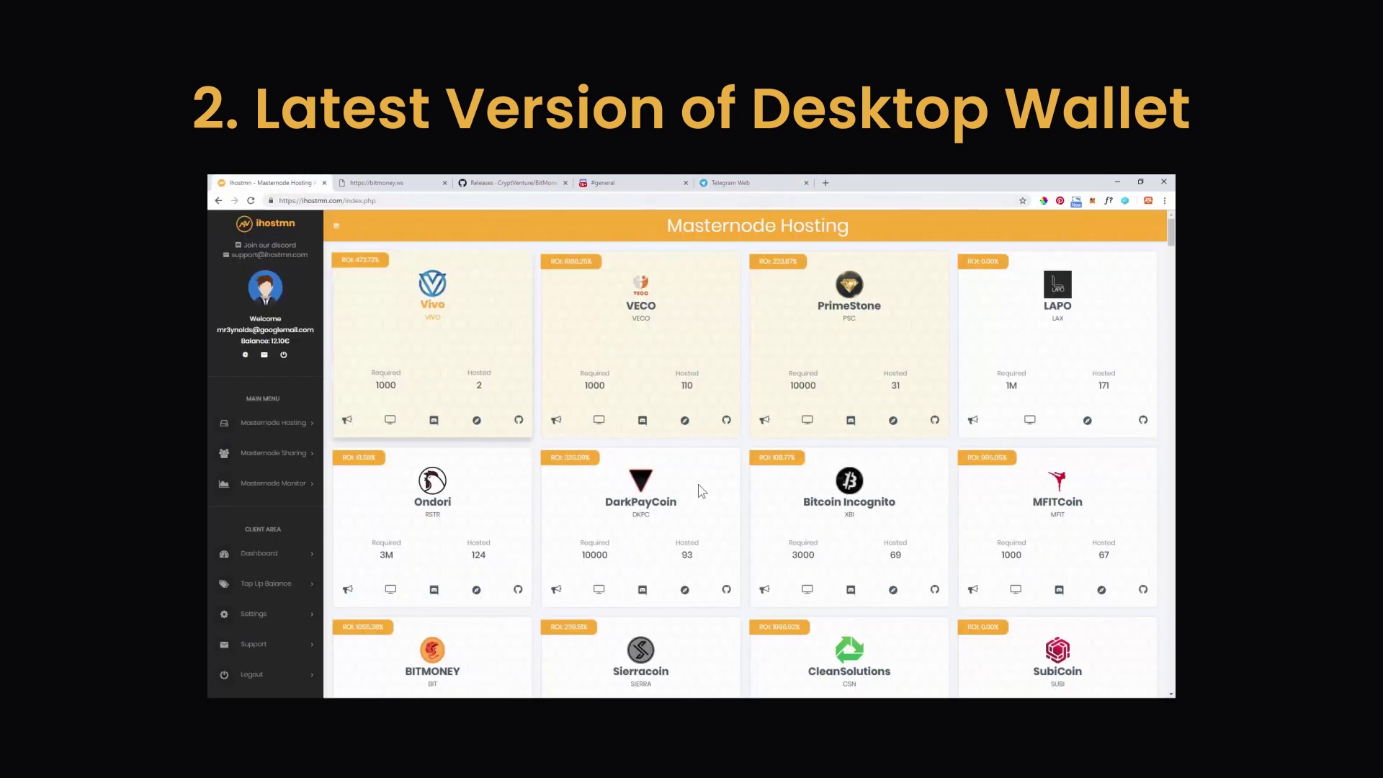
{"action": "left_click", "coordinate": [284, 184]}
{"action": "key", "text": "alt+Tab"}
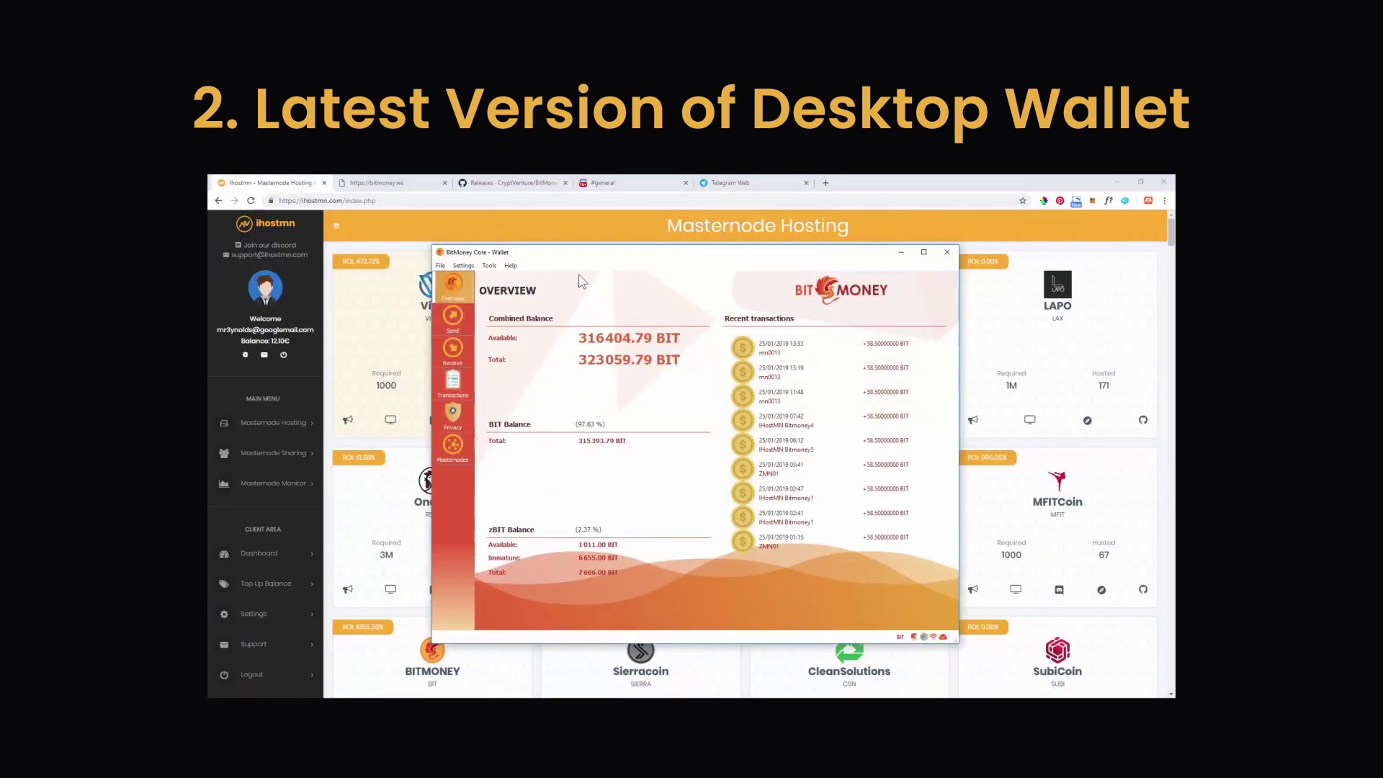
{"action": "left_click", "coordinate": [489, 265]}
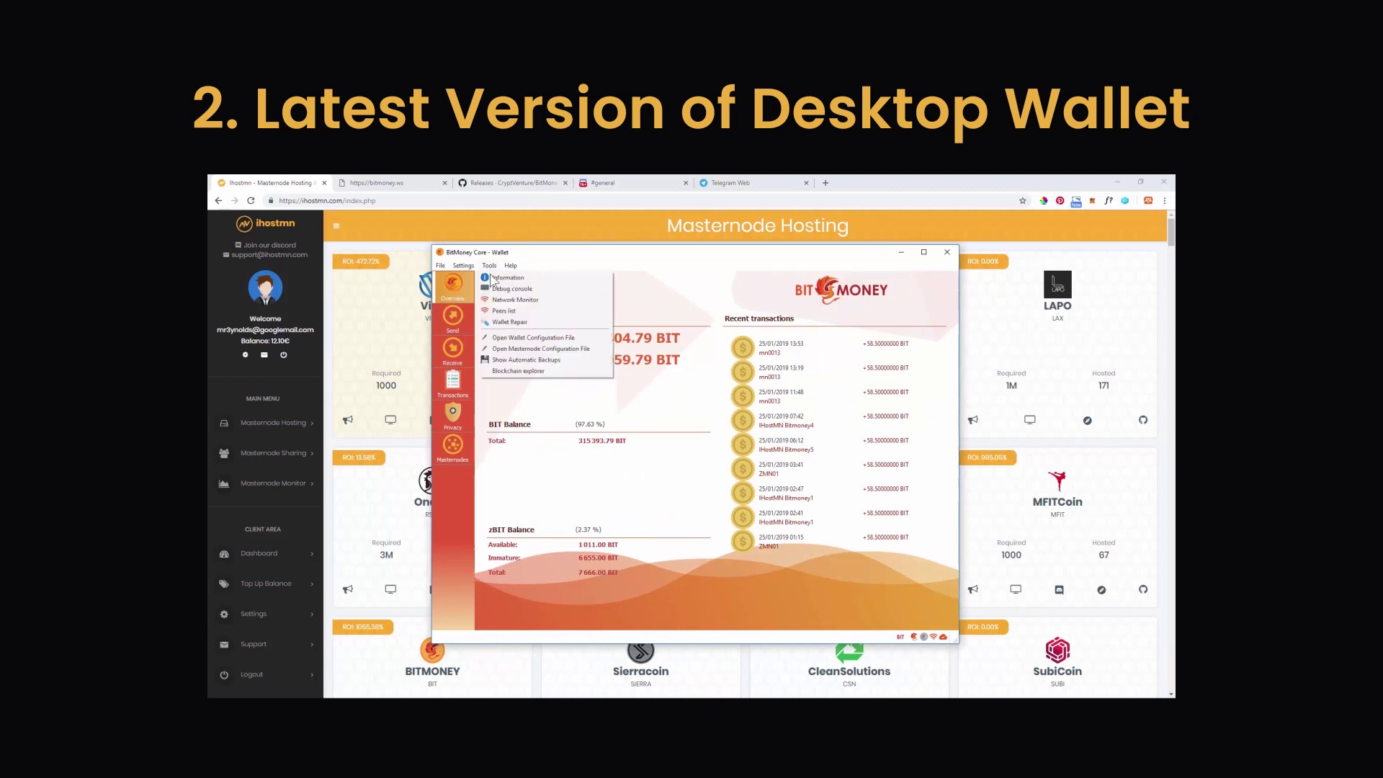
{"action": "left_click", "coordinate": [492, 278]}
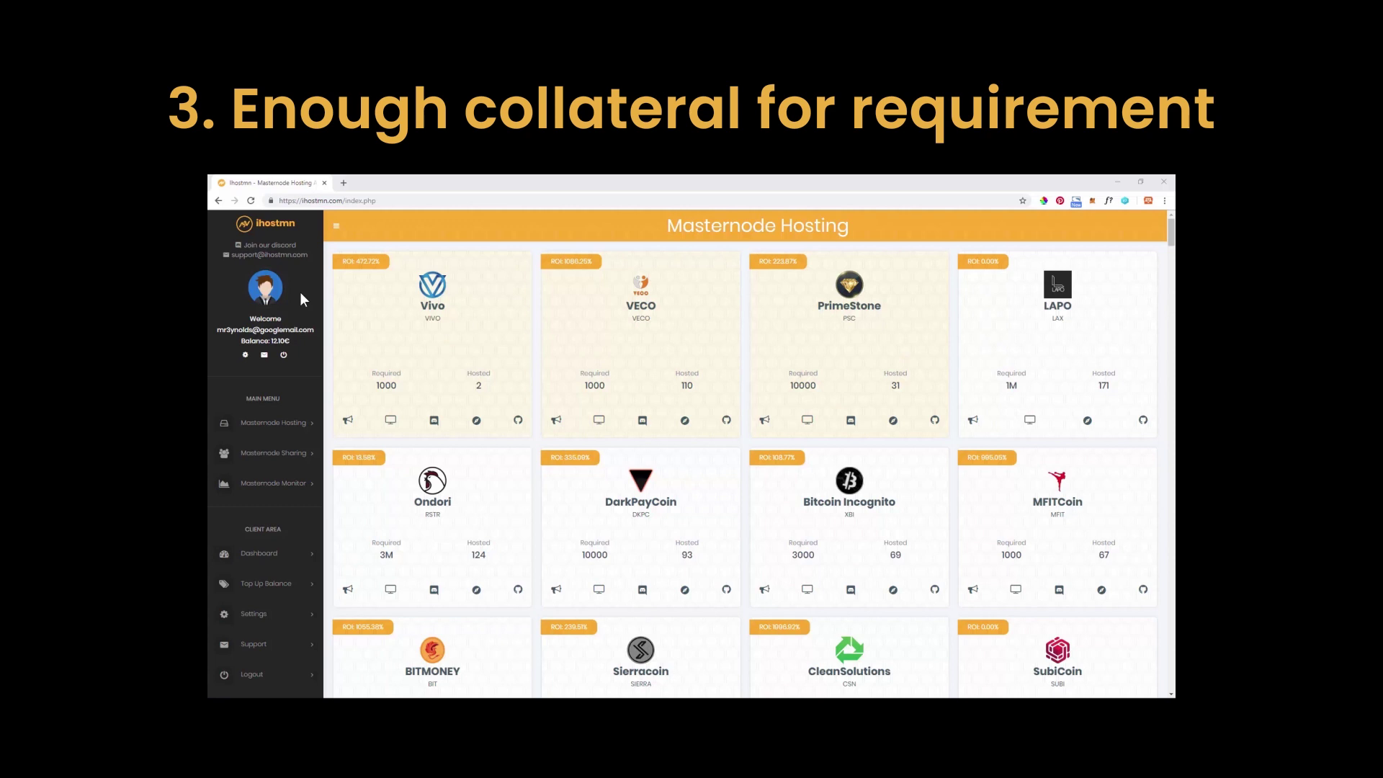
{"action": "scroll", "coordinate": [522, 334], "scroll_direction": "down", "scroll_amount": 1}
{"action": "scroll", "coordinate": [522, 335], "scroll_direction": "down", "scroll_amount": 4}
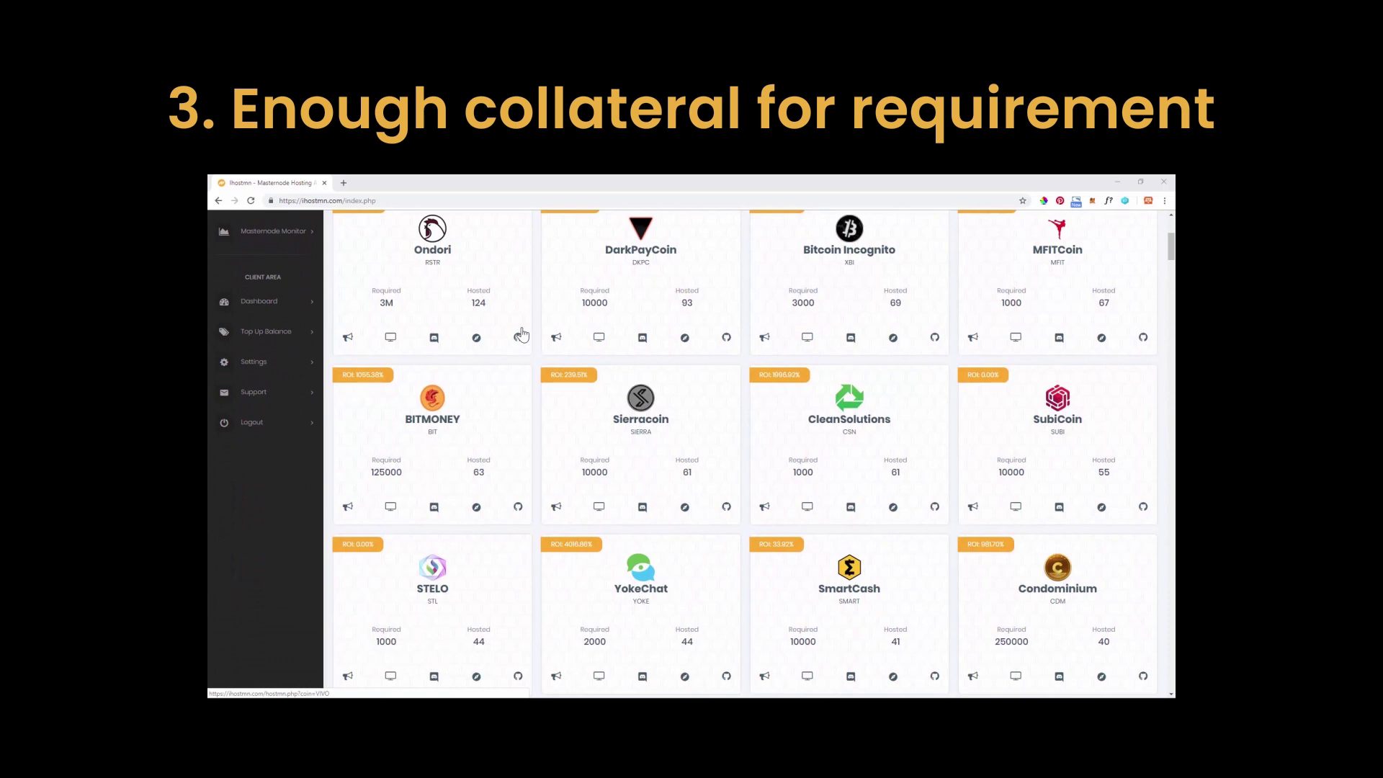
{"action": "scroll", "coordinate": [520, 335], "scroll_direction": "up", "scroll_amount": 5}
{"action": "scroll", "coordinate": [520, 335], "scroll_direction": "down", "scroll_amount": 5}
{"action": "scroll", "coordinate": [520, 334], "scroll_direction": "down", "scroll_amount": 1}
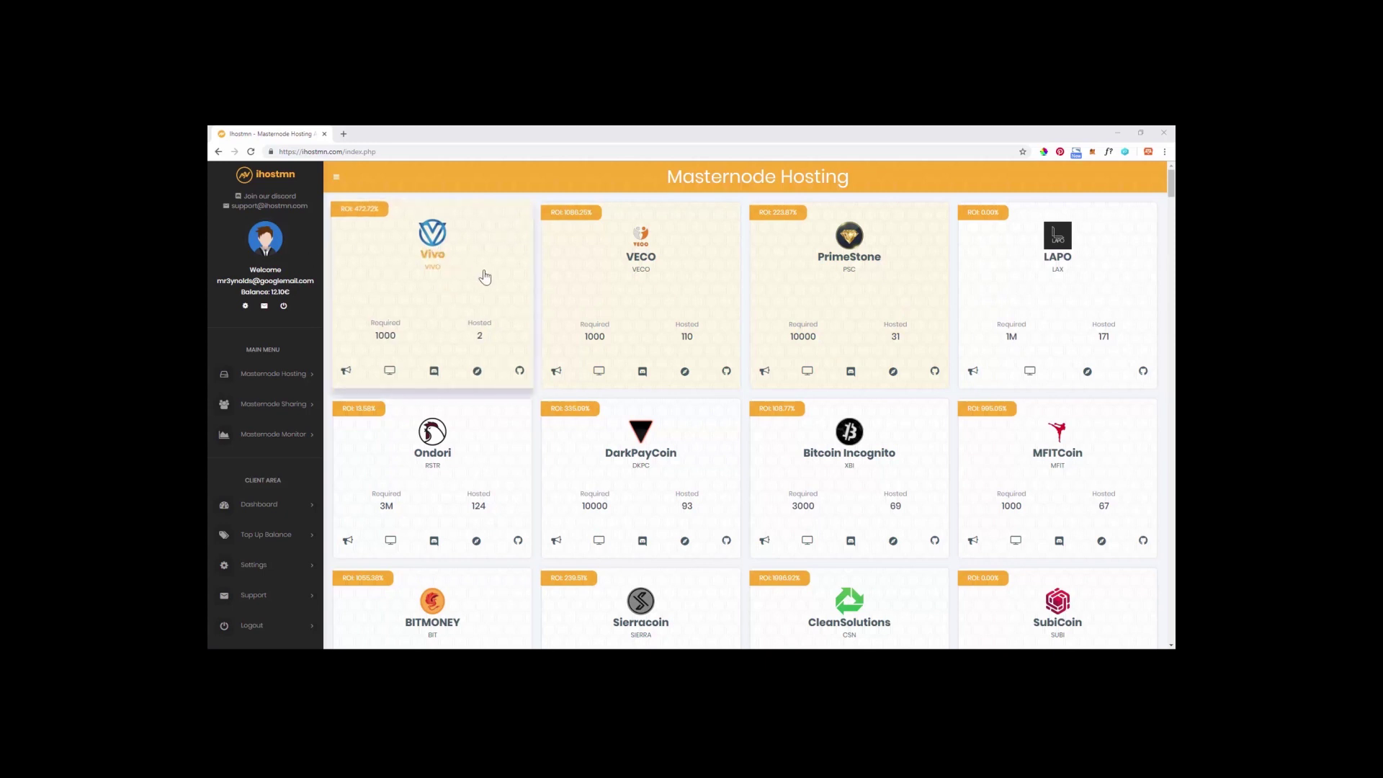
{"action": "scroll", "coordinate": [479, 285], "scroll_direction": "down", "scroll_amount": 4}
- Open the BITMONEY hosting form, prefilled with the name 'BITMONEY Masternode 1'
{"action": "left_click", "coordinate": [473, 366]}
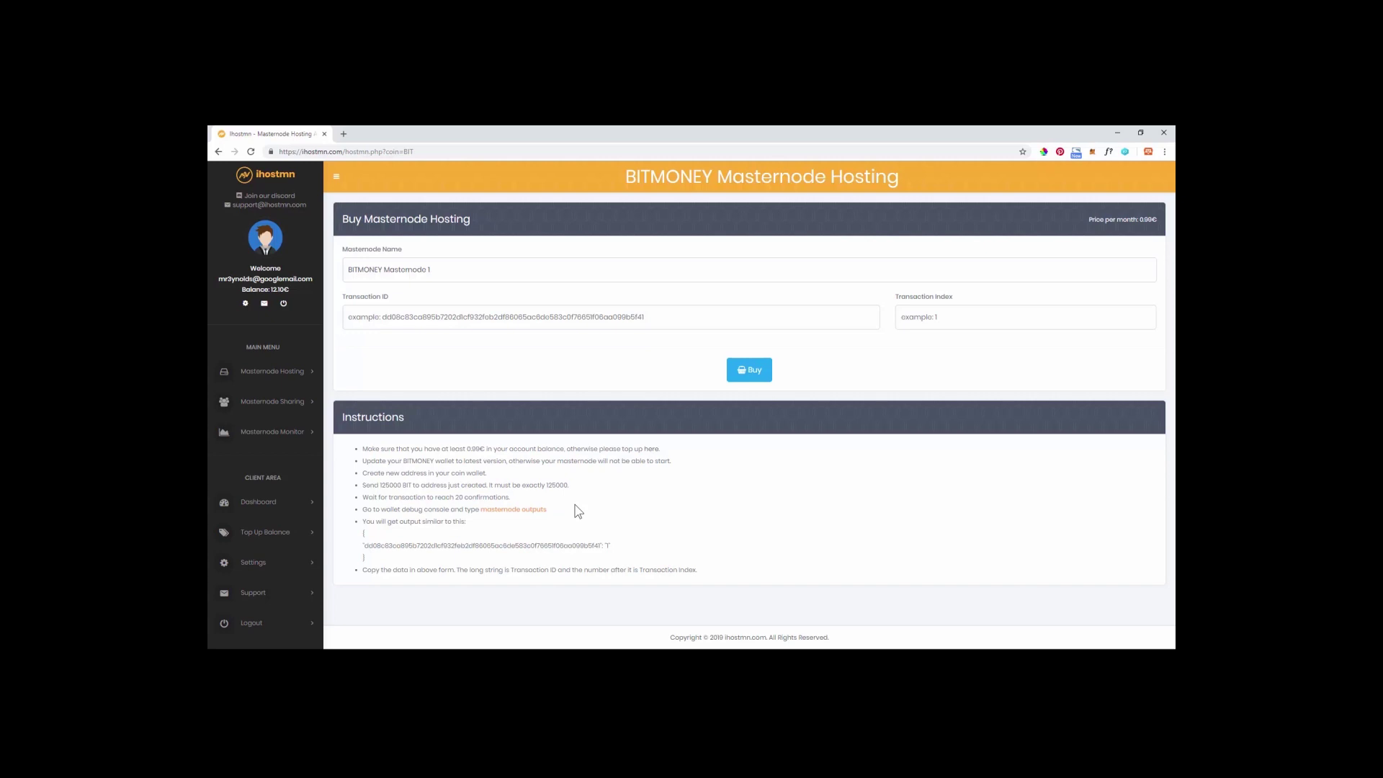
- Bring up the BitMoney Core wallet showing 316404.79 BIT, with the purchase form behind it
{"action": "left_click", "coordinate": [486, 268]}
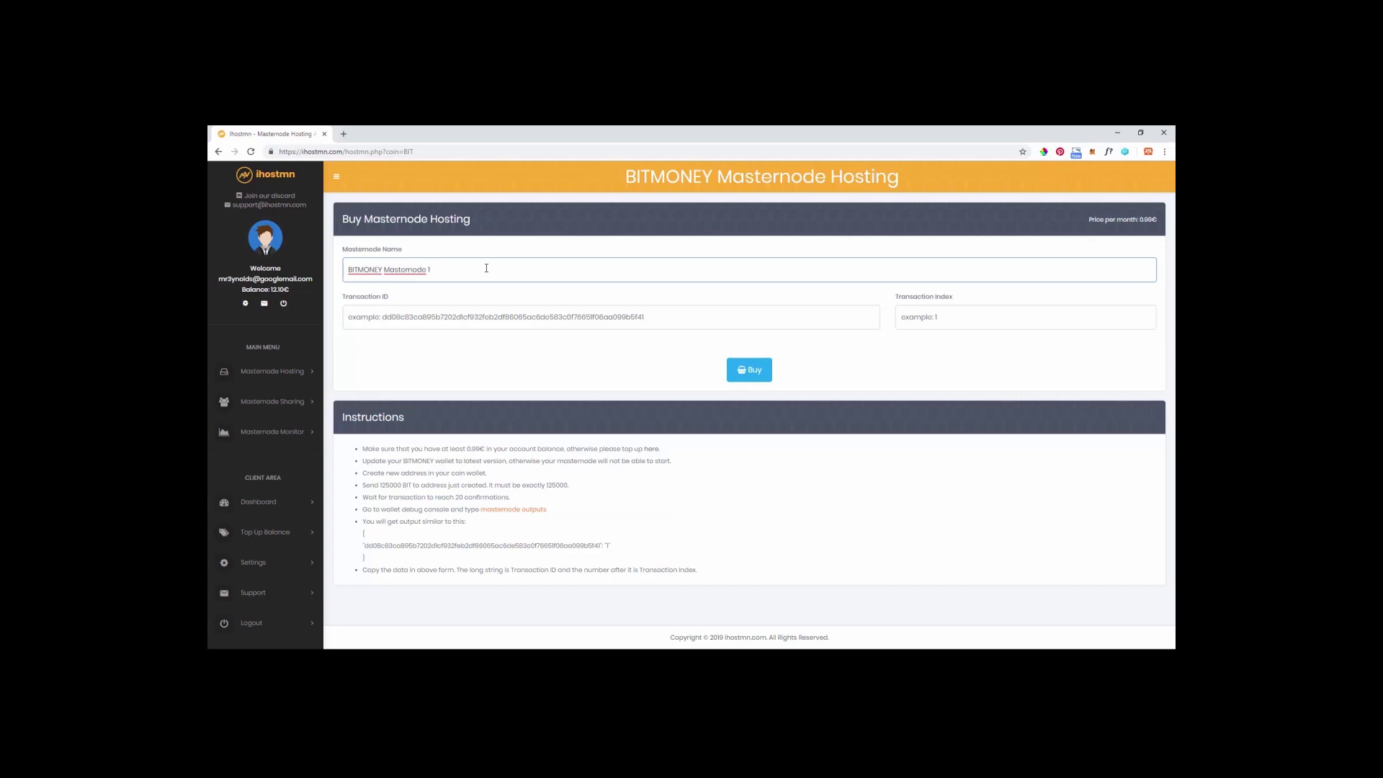
{"action": "key", "text": "alt+Tab"}
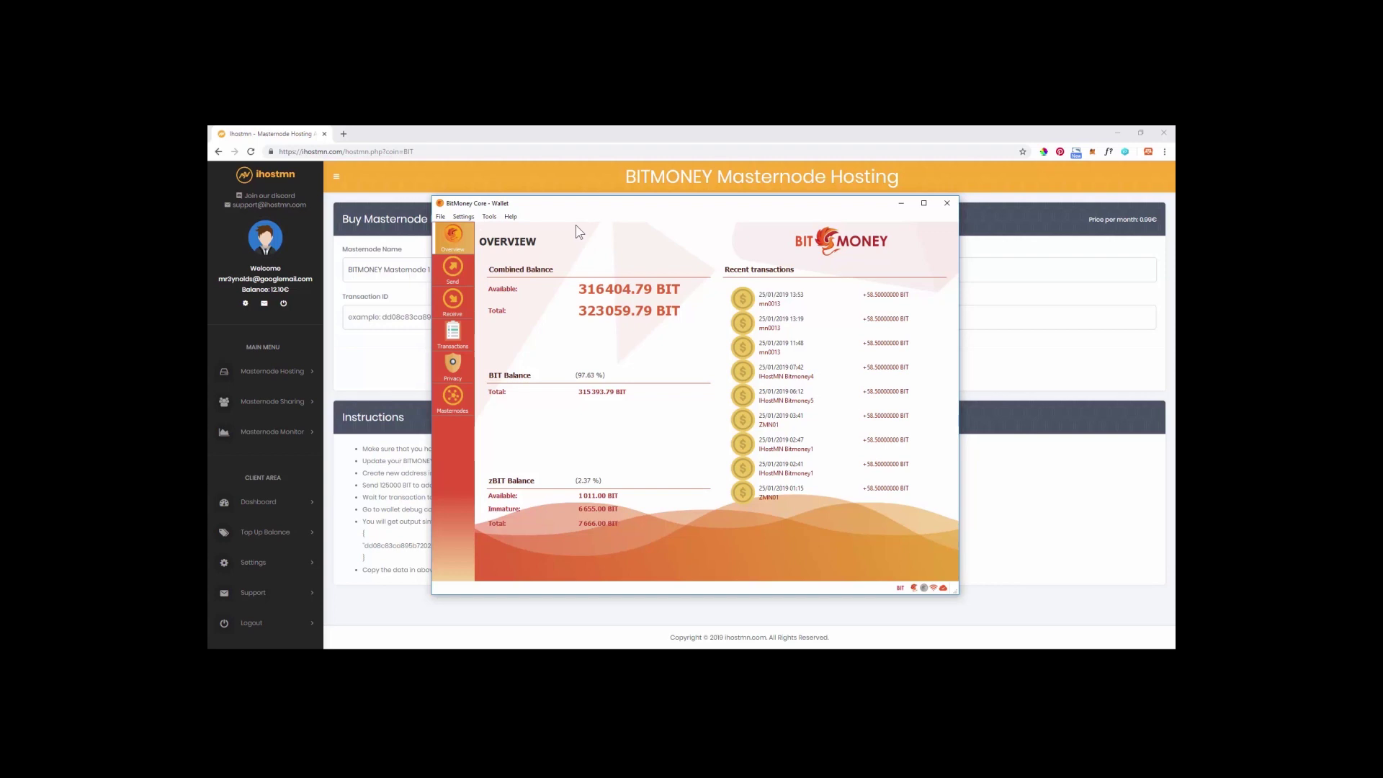
- Create a receiving address labelled 'BITMONEY Masternode 1' and copy it to the clipboard
{"action": "left_click", "coordinate": [440, 216]}
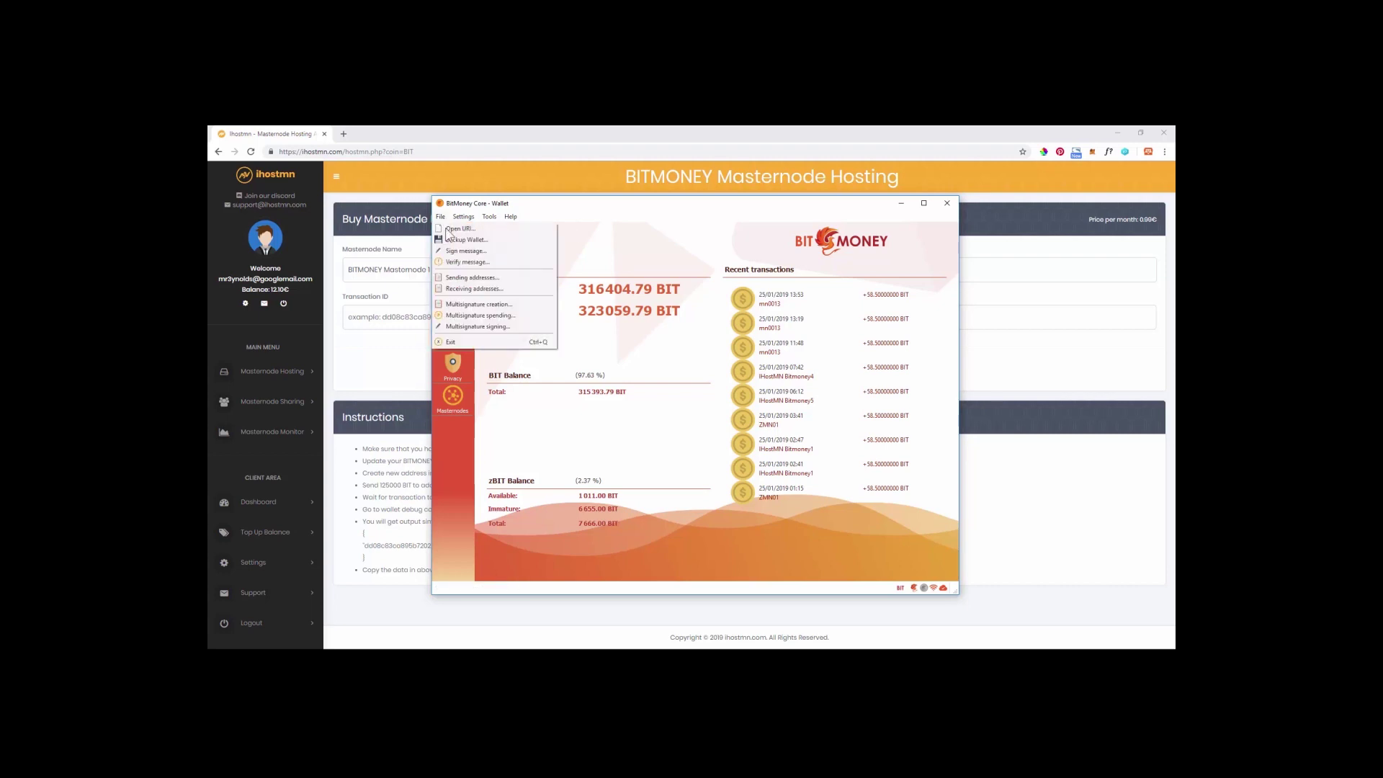
{"action": "left_click", "coordinate": [469, 288]}
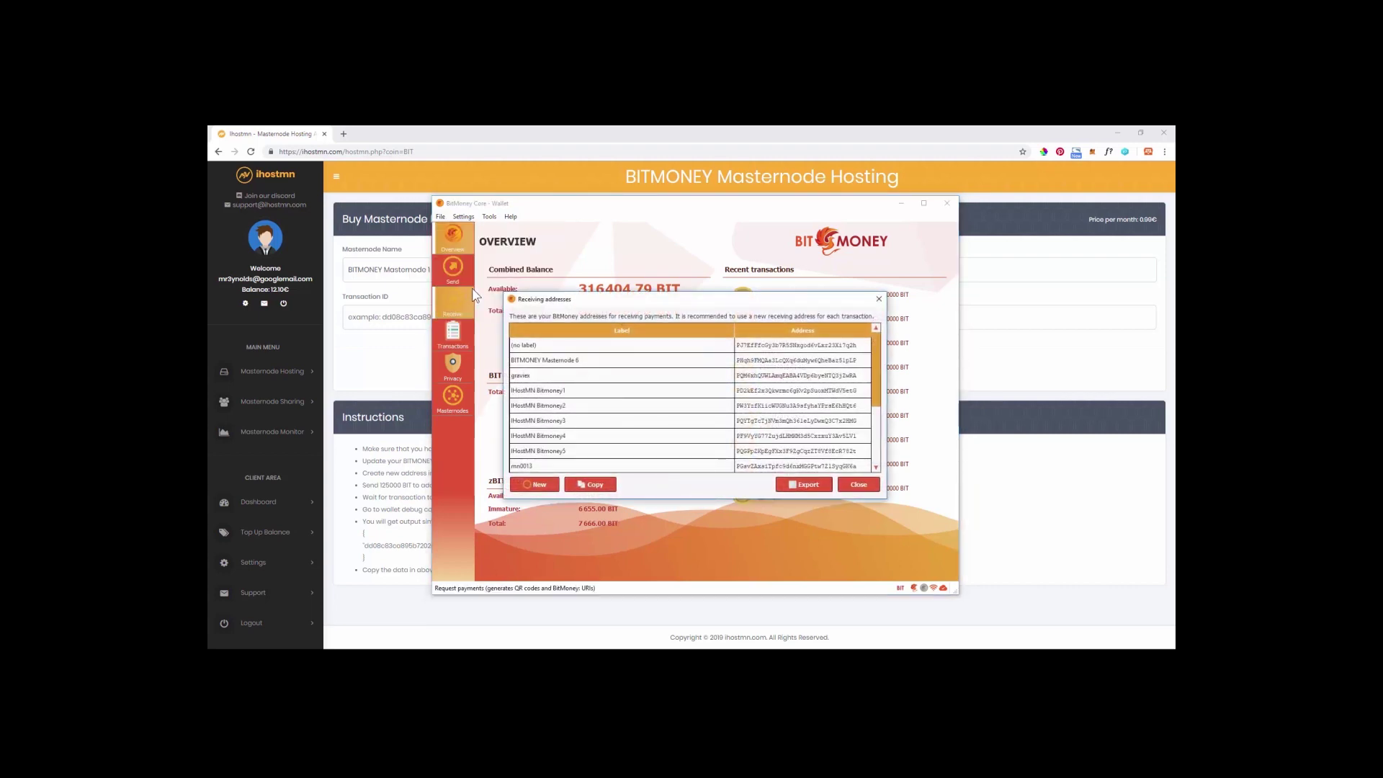
{"action": "left_click", "coordinate": [536, 484]}
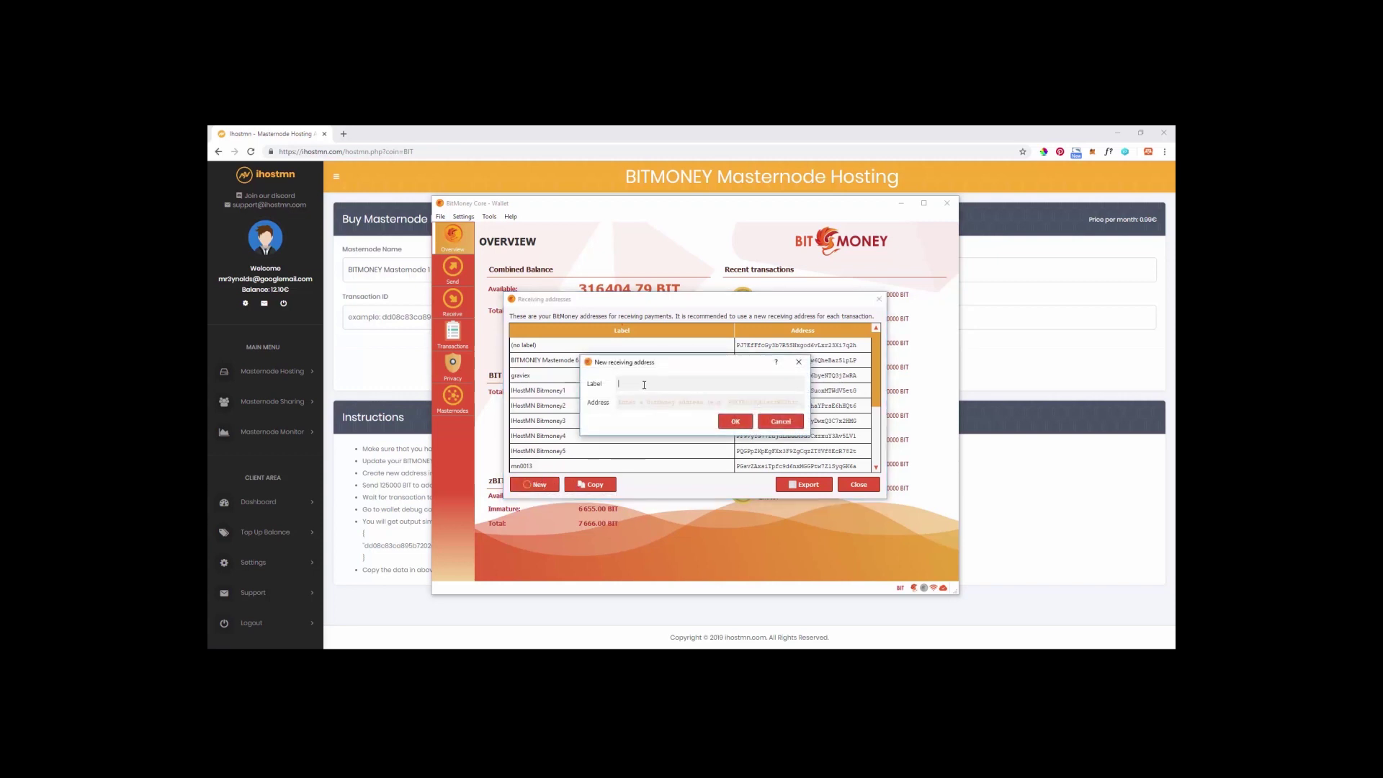
{"action": "type", "text": "BITMONEY Masternode 1"}
{"action": "left_click", "coordinate": [734, 421]}
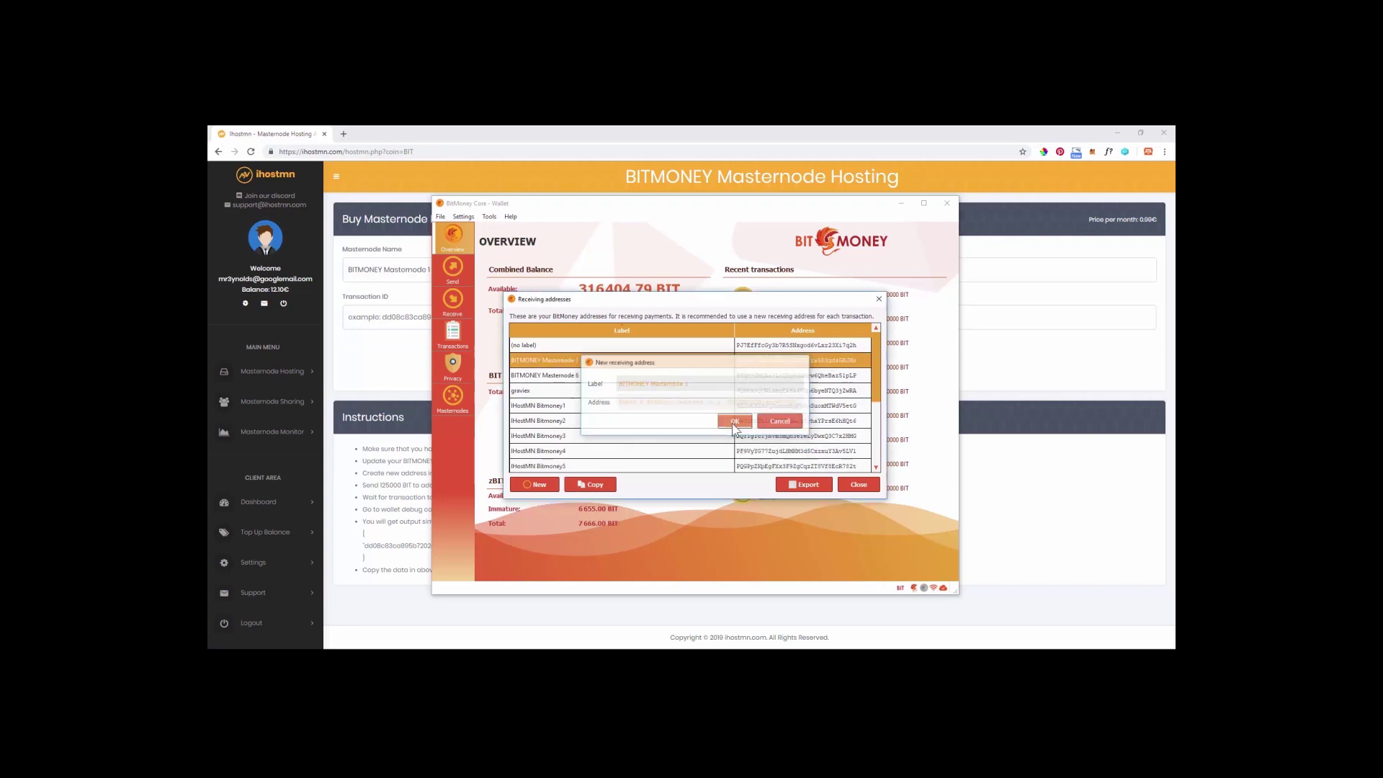
{"action": "left_click", "coordinate": [609, 490]}
- Fill the Send form with the copied masternode address and 125000 BIT, then submit it
{"action": "left_click", "coordinate": [394, 471]}
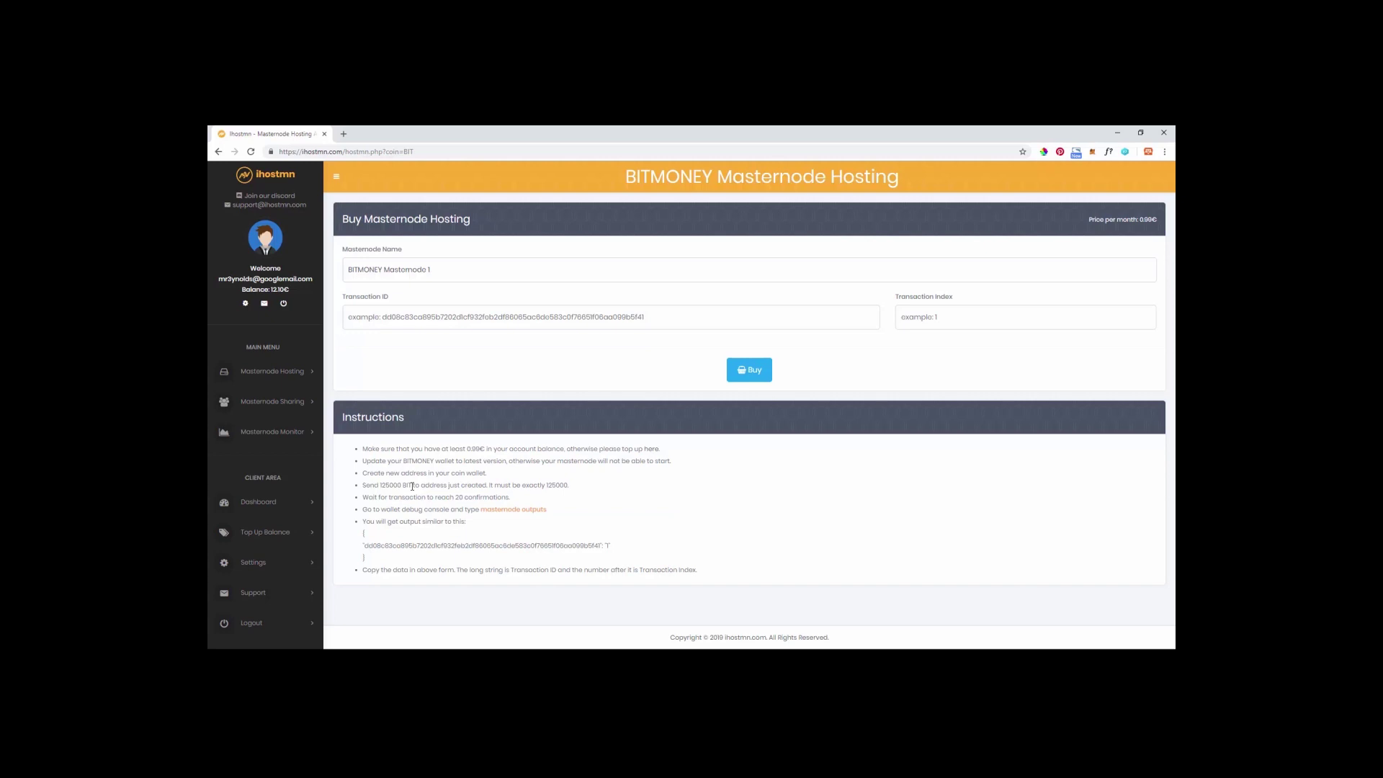
{"action": "key", "text": "alt+Tab"}
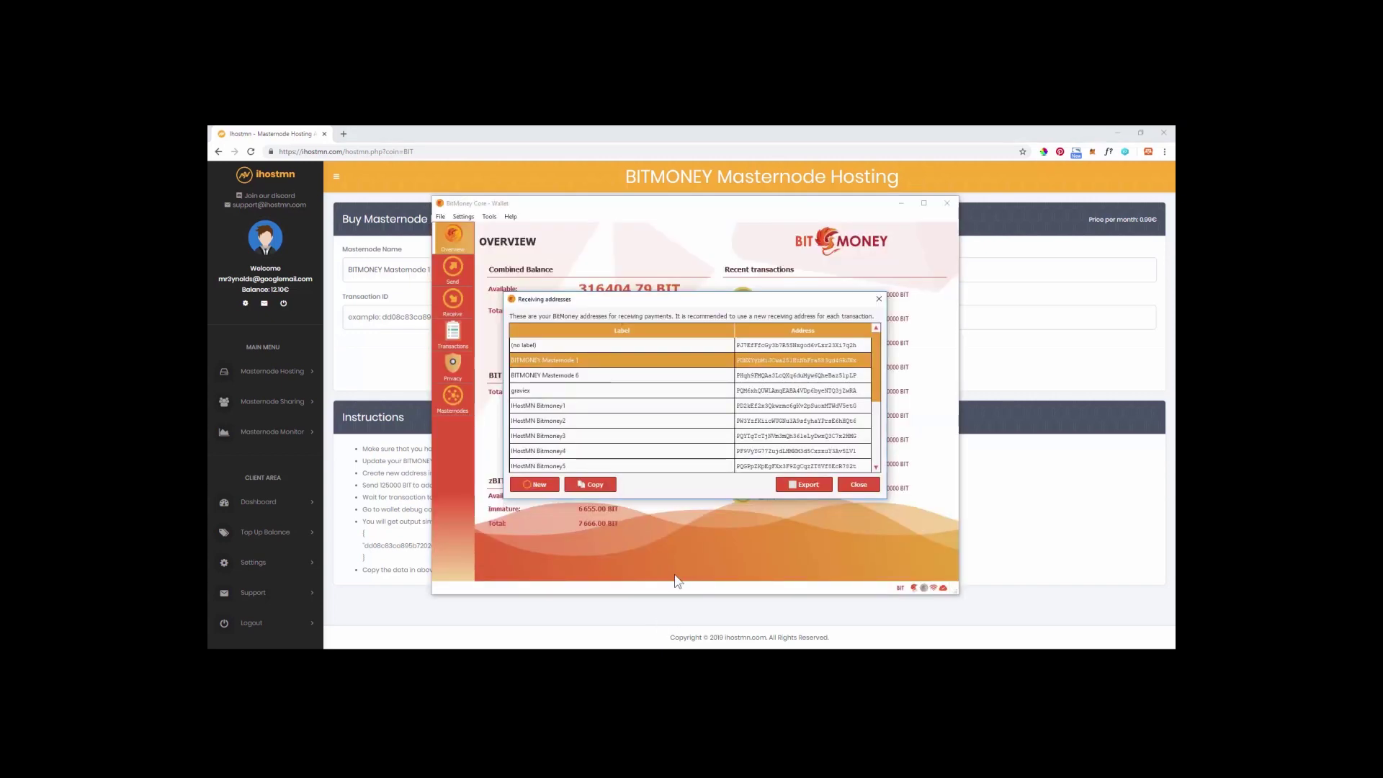
{"action": "left_click", "coordinate": [860, 486]}
{"action": "left_click", "coordinate": [452, 278]}
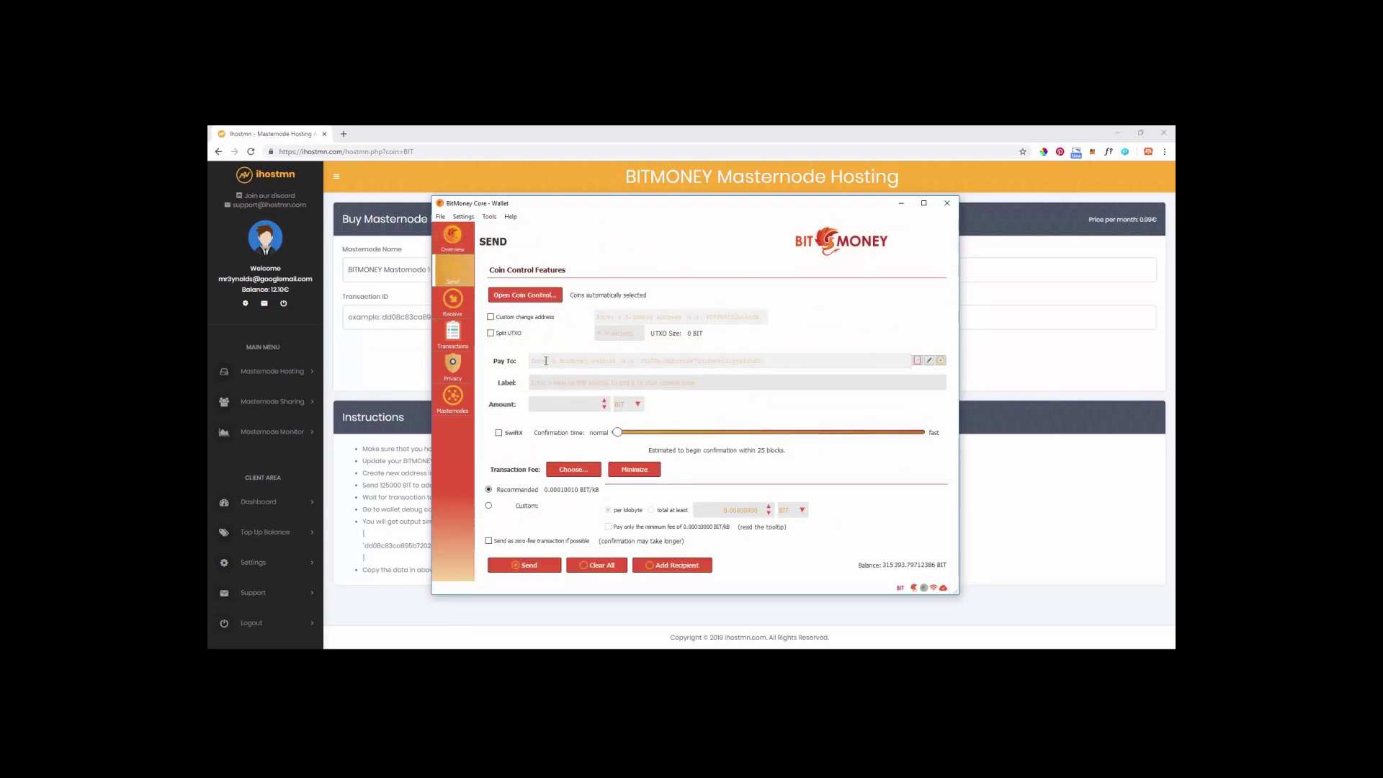
{"action": "key", "text": "ctrl+v"}
{"action": "left_click", "coordinate": [544, 403]}
{"action": "type", "text": "125000"}
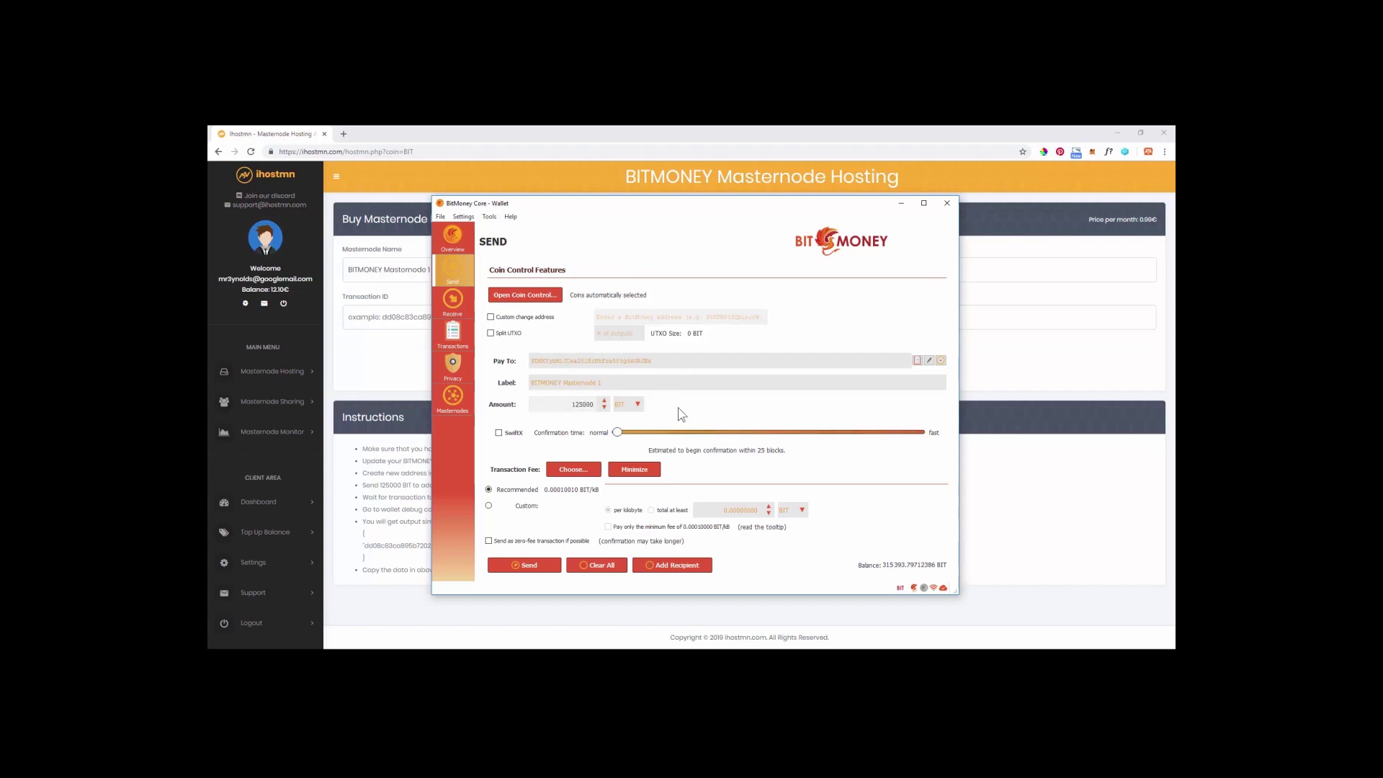
{"action": "left_click", "coordinate": [535, 569]}
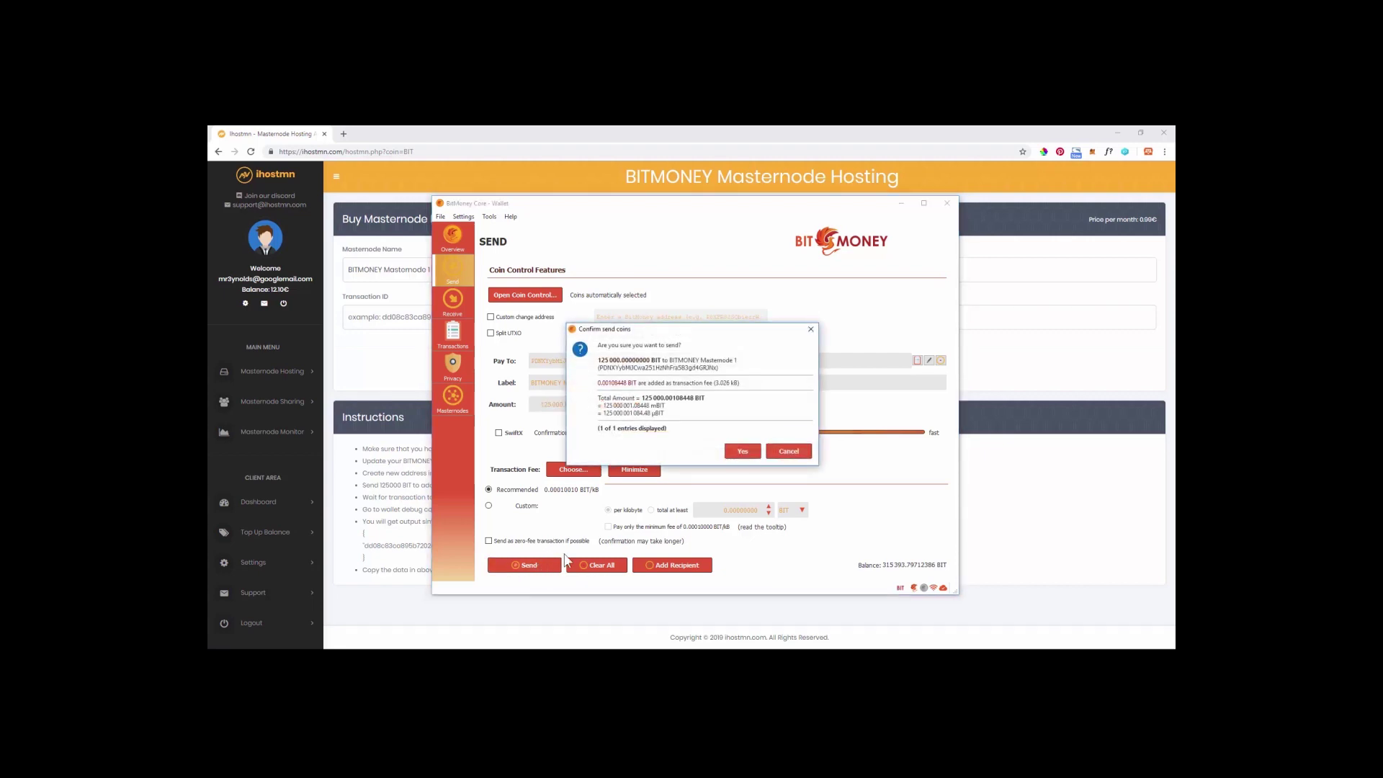
- Confirm the 125000 BIT send and check the payment to yourself has 20 confirmations
{"action": "left_click", "coordinate": [743, 452]}
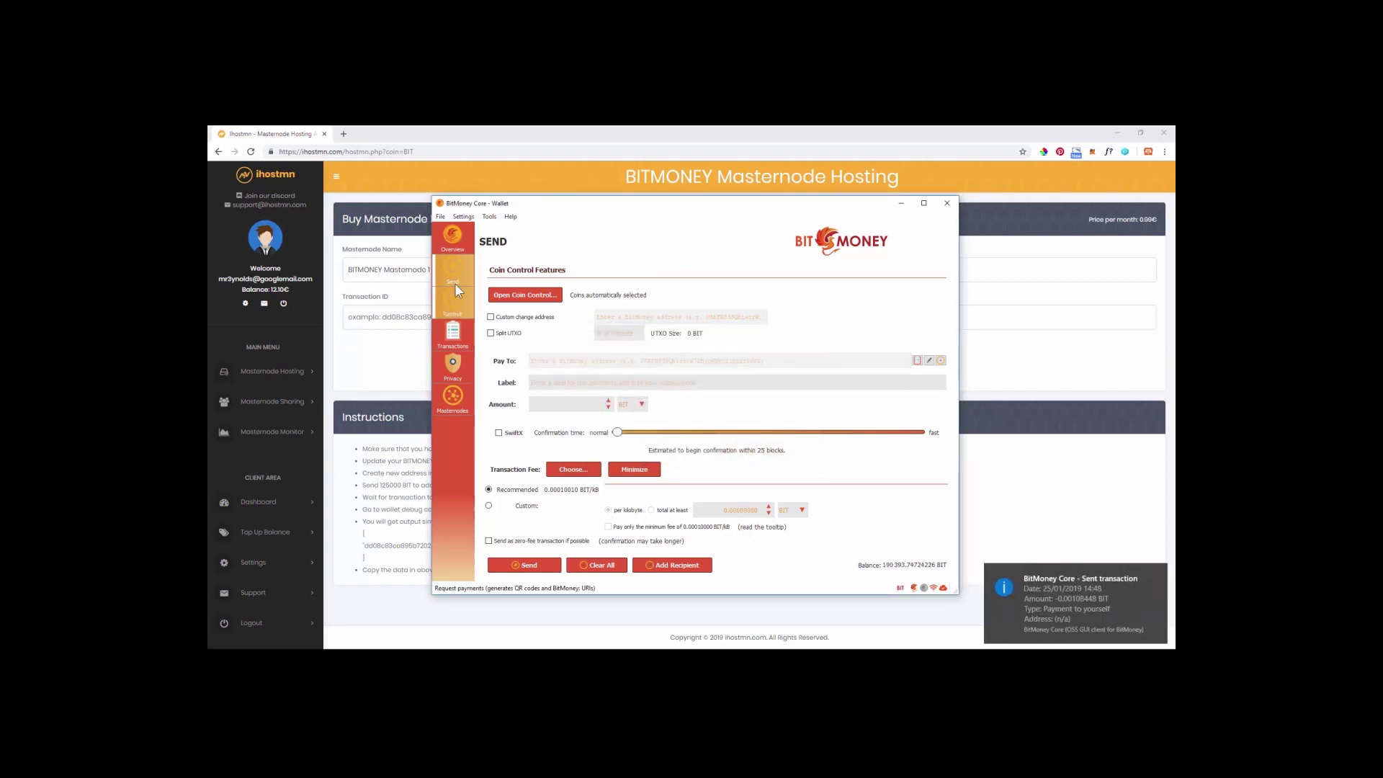
{"action": "left_click", "coordinate": [444, 245]}
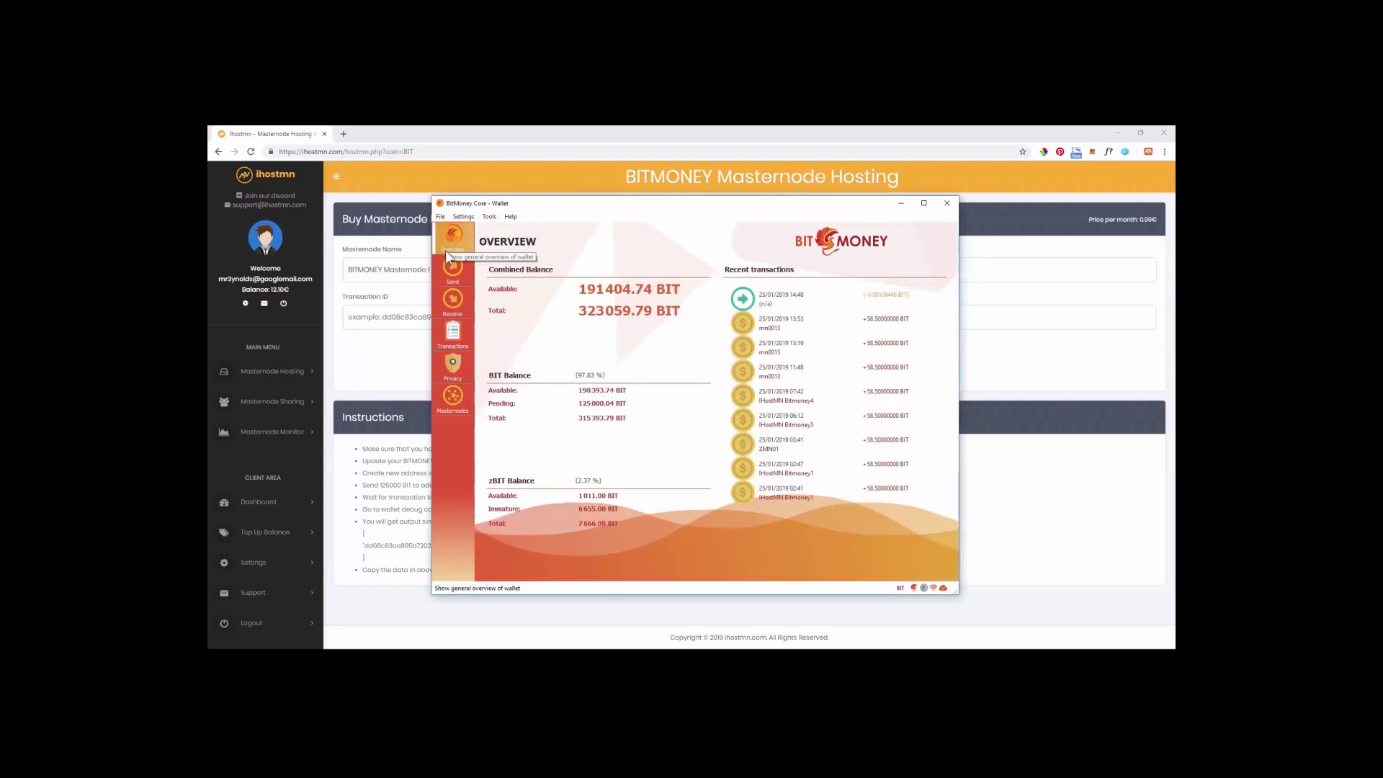
{"action": "left_click", "coordinate": [451, 335]}
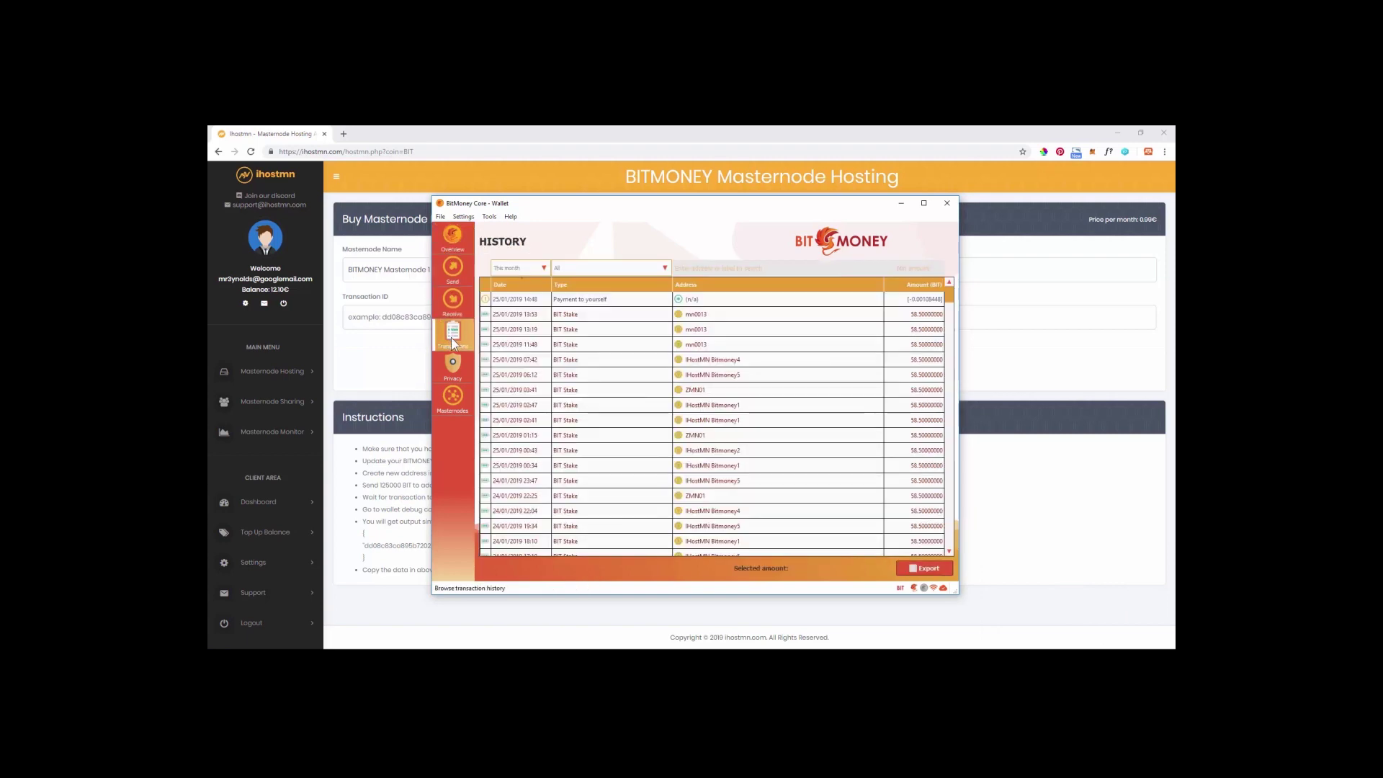
{"action": "double_click", "coordinate": [502, 299]}
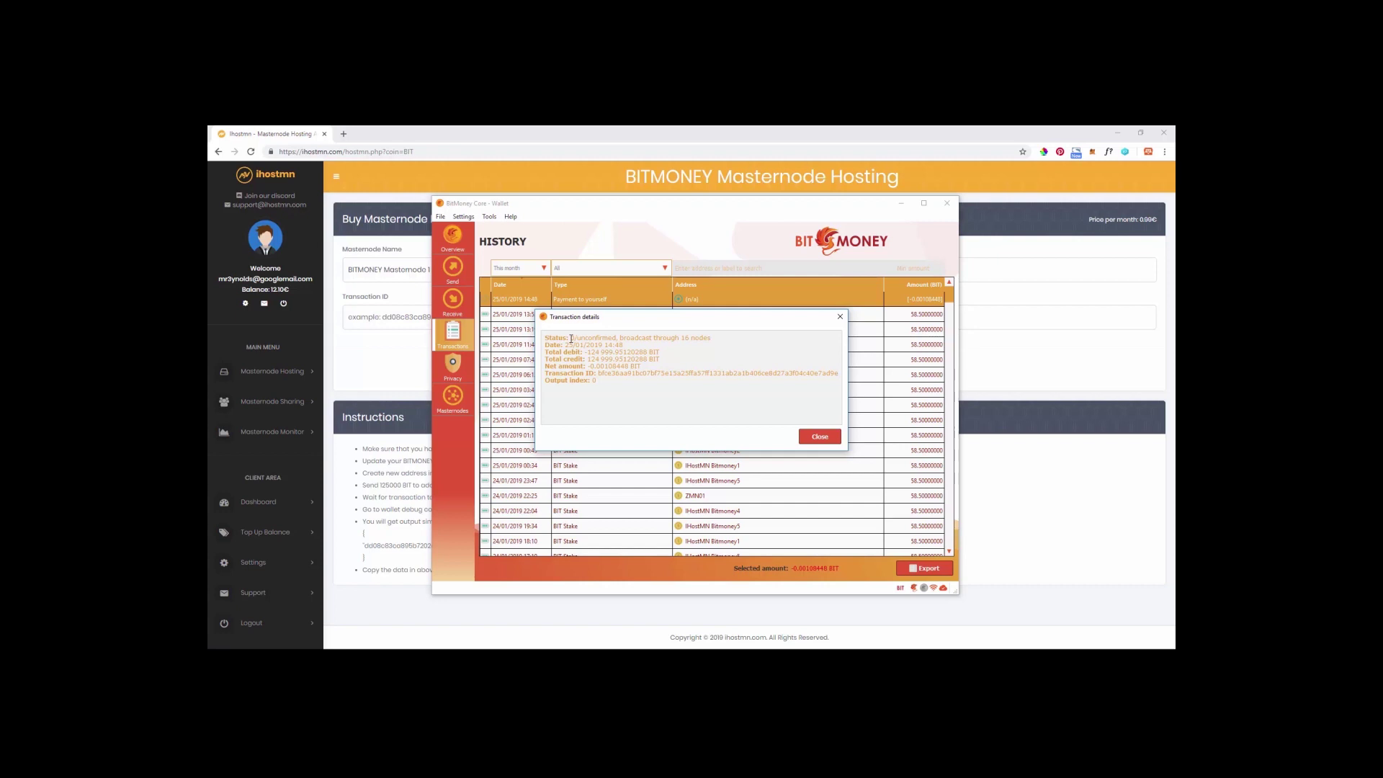
{"action": "double_click", "coordinate": [520, 317]}
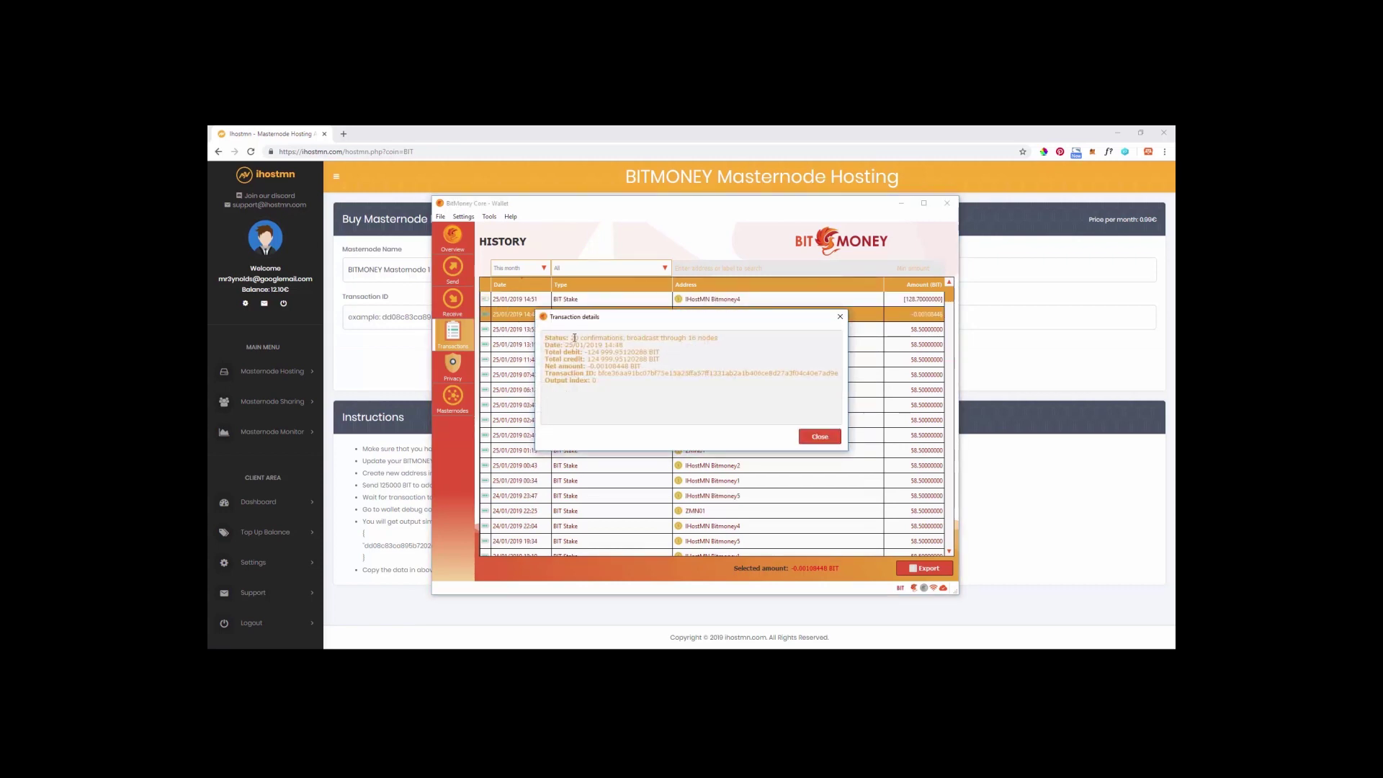
{"action": "left_click_drag", "start_coordinate": [571, 337], "coordinate": [623, 337]}
{"action": "left_click", "coordinate": [833, 441]}
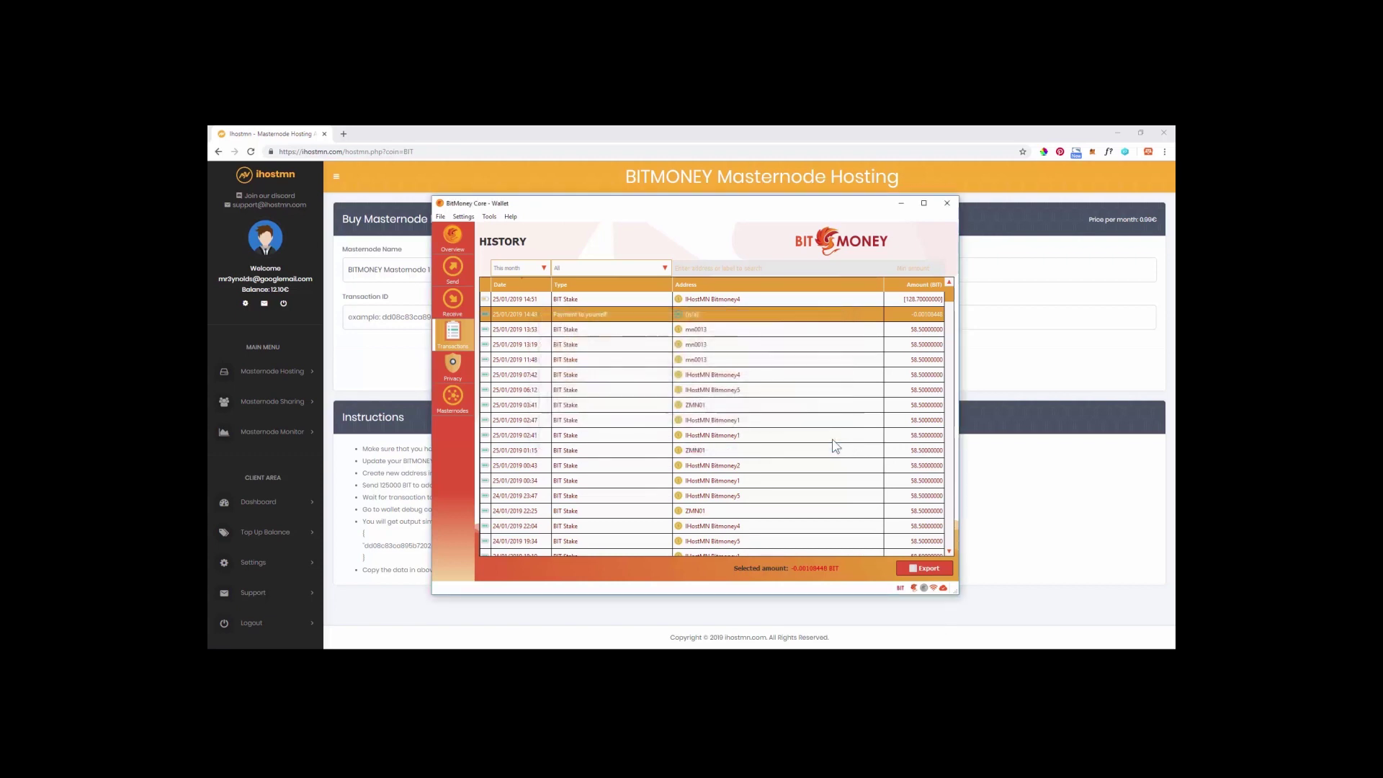
{"action": "left_click", "coordinate": [449, 245]}
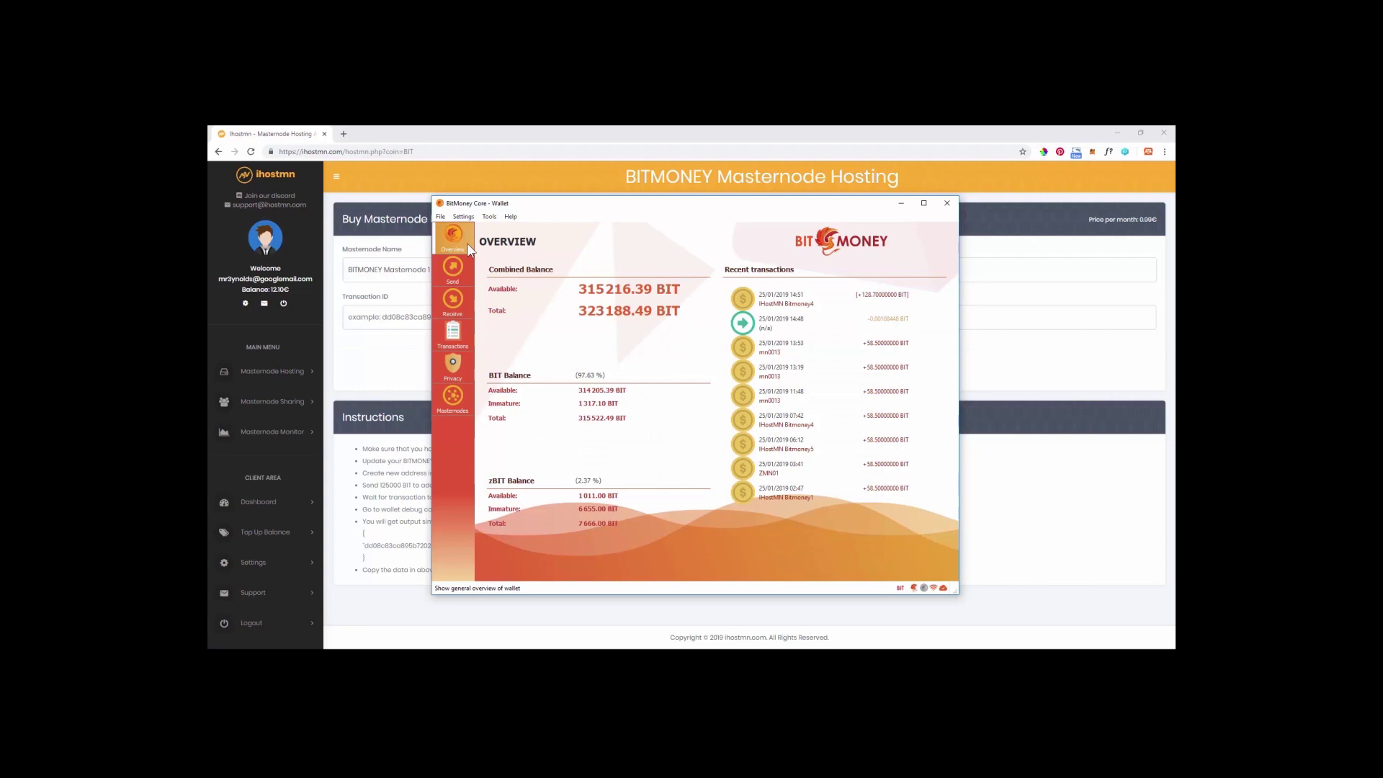
- Run 'masternode outputs' in the wallet's debug console
{"action": "left_click", "coordinate": [490, 216]}
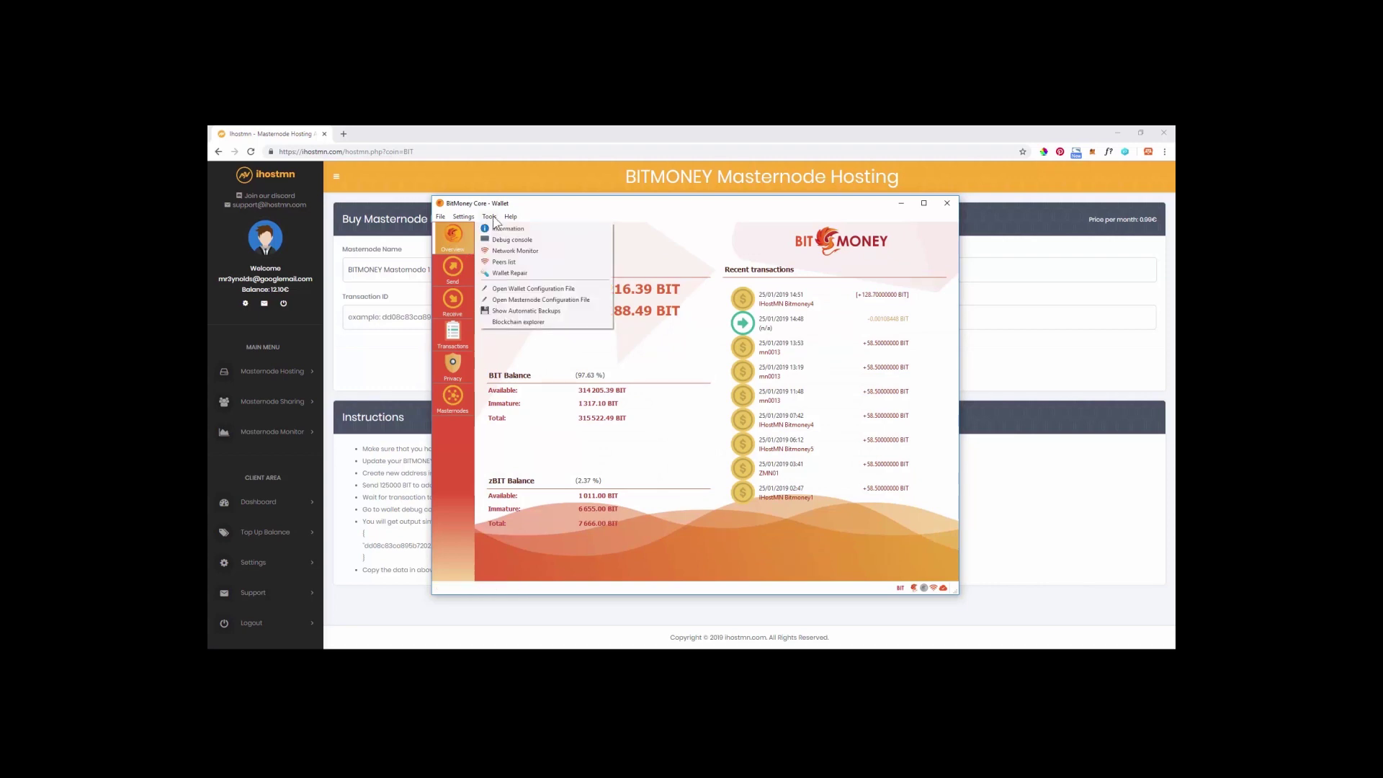
{"action": "left_click", "coordinate": [523, 241]}
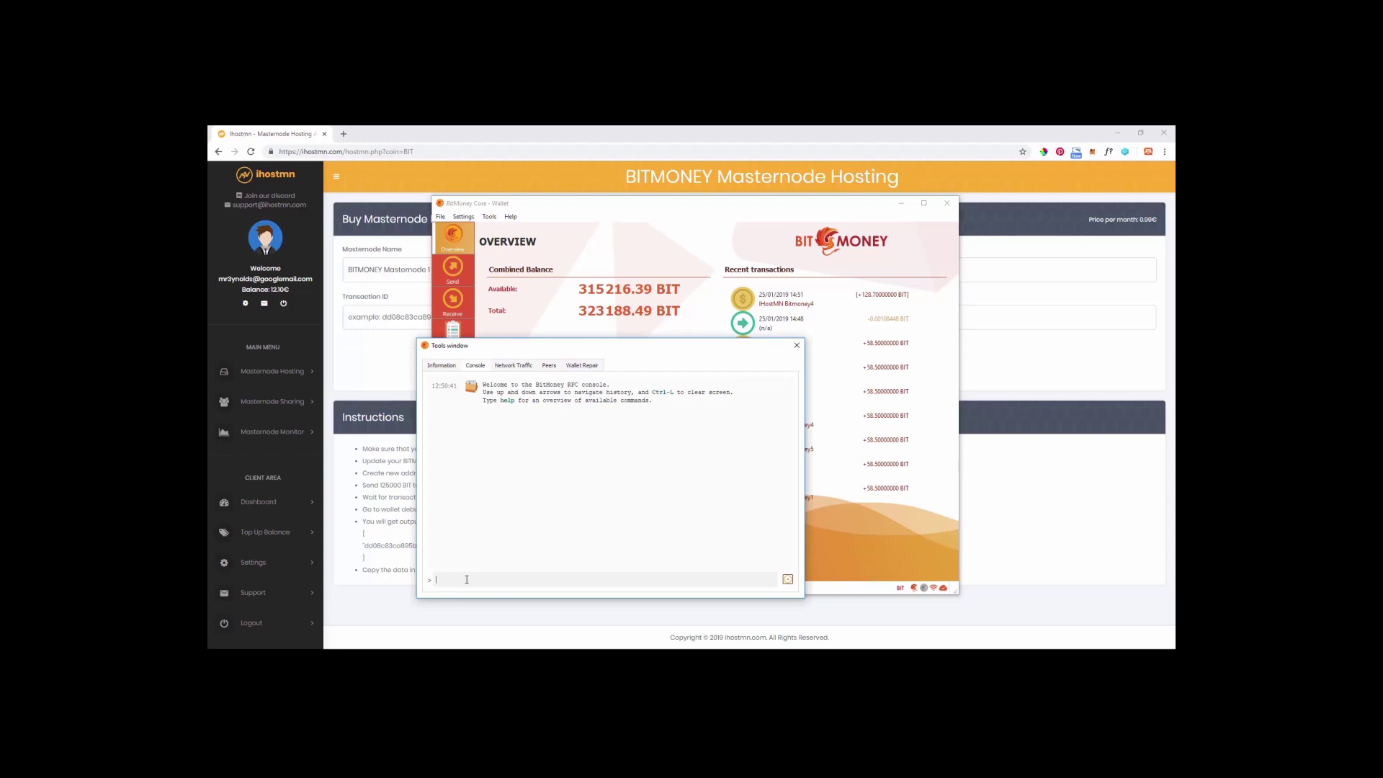
{"action": "type", "text": "masternode outputs"}
{"action": "key", "text": "Return"}
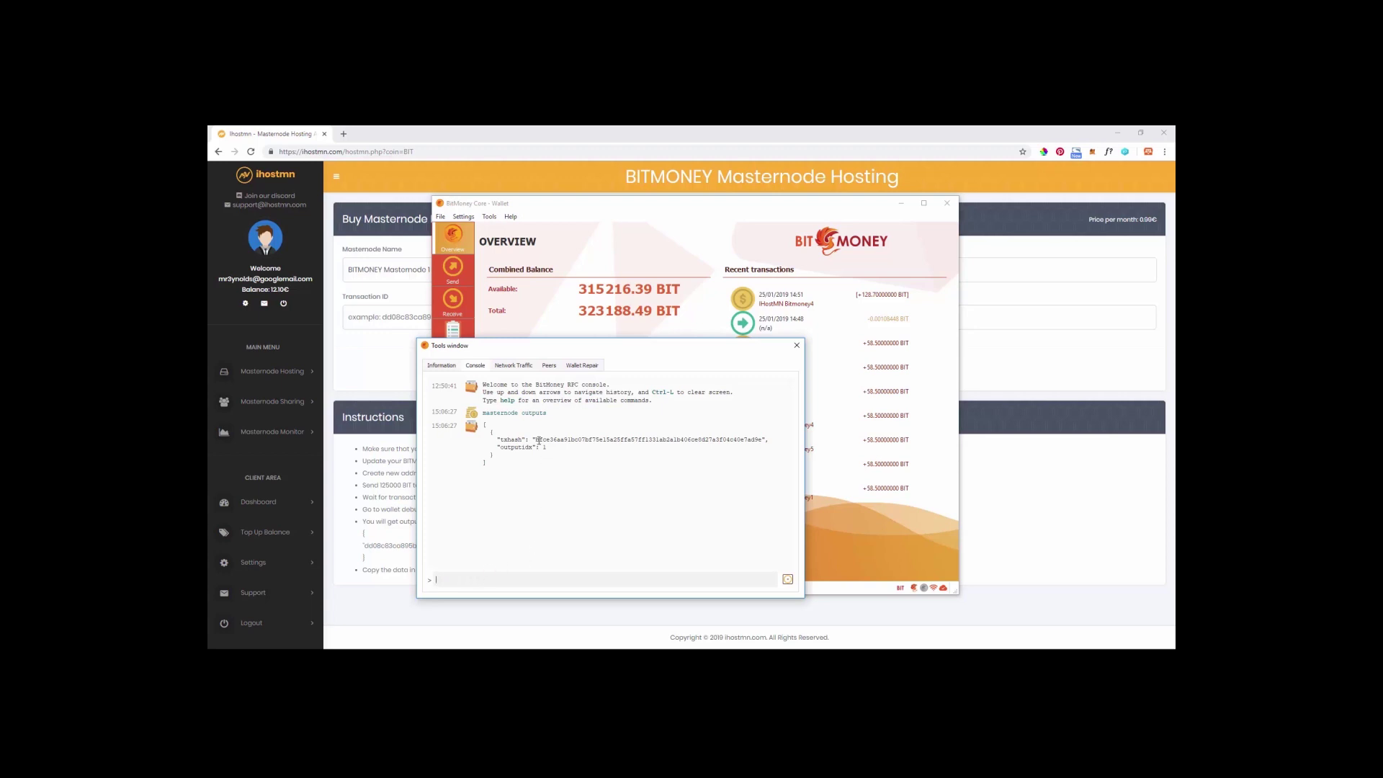
- Copy the output's transaction hash into ihostmn's Transaction ID field
{"action": "left_click_drag", "start_coordinate": [537, 438], "coordinate": [622, 436]}
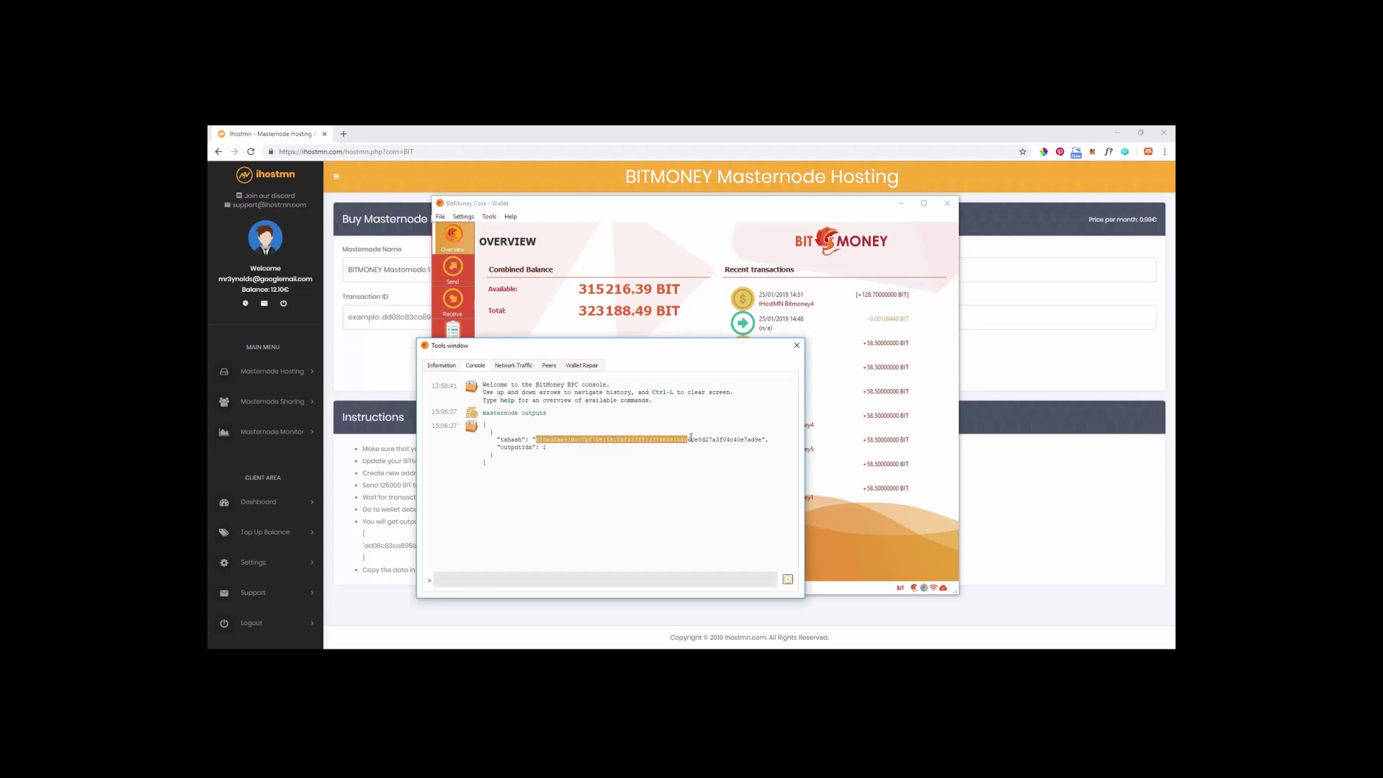
{"action": "left_click_drag", "start_coordinate": [697, 437], "coordinate": [762, 438]}
{"action": "left_click", "coordinate": [640, 463]}
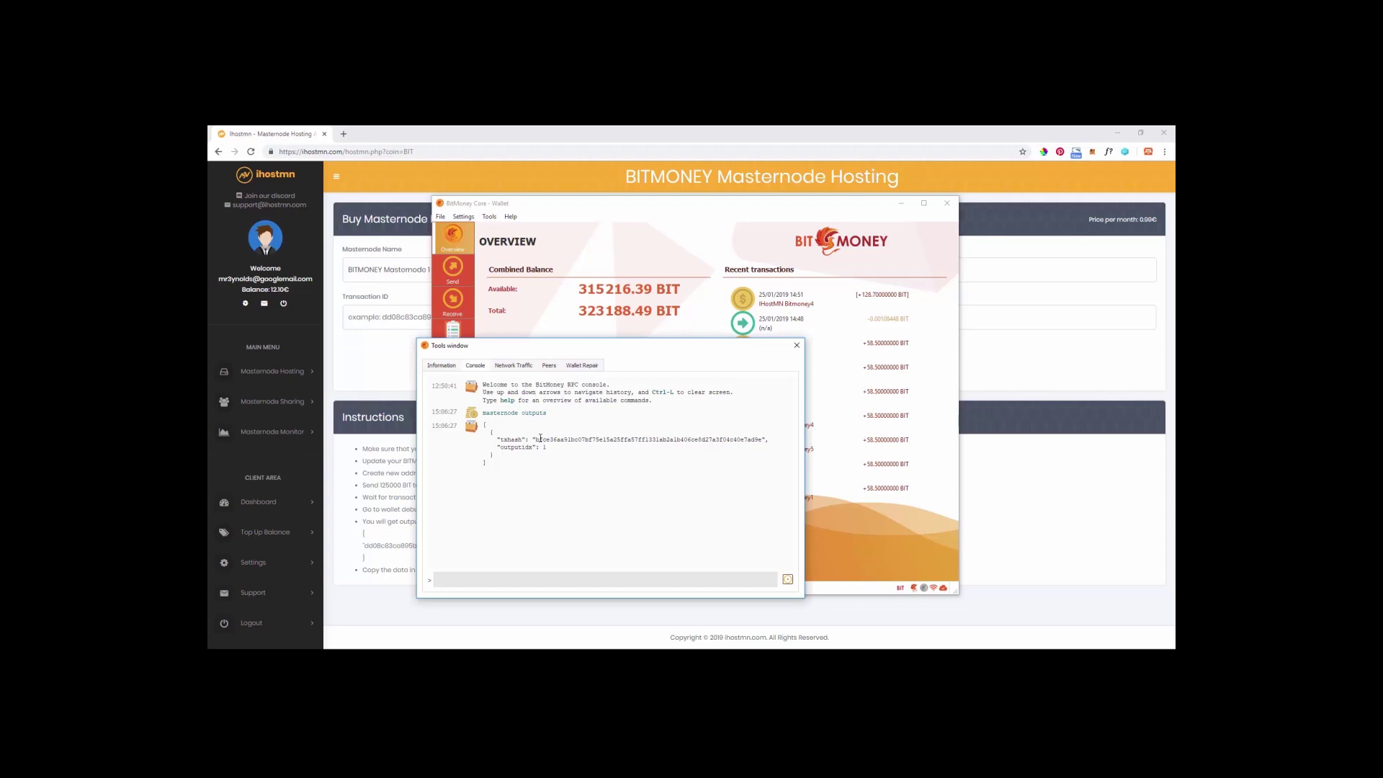
{"action": "left_click_drag", "start_coordinate": [536, 438], "coordinate": [761, 439]}
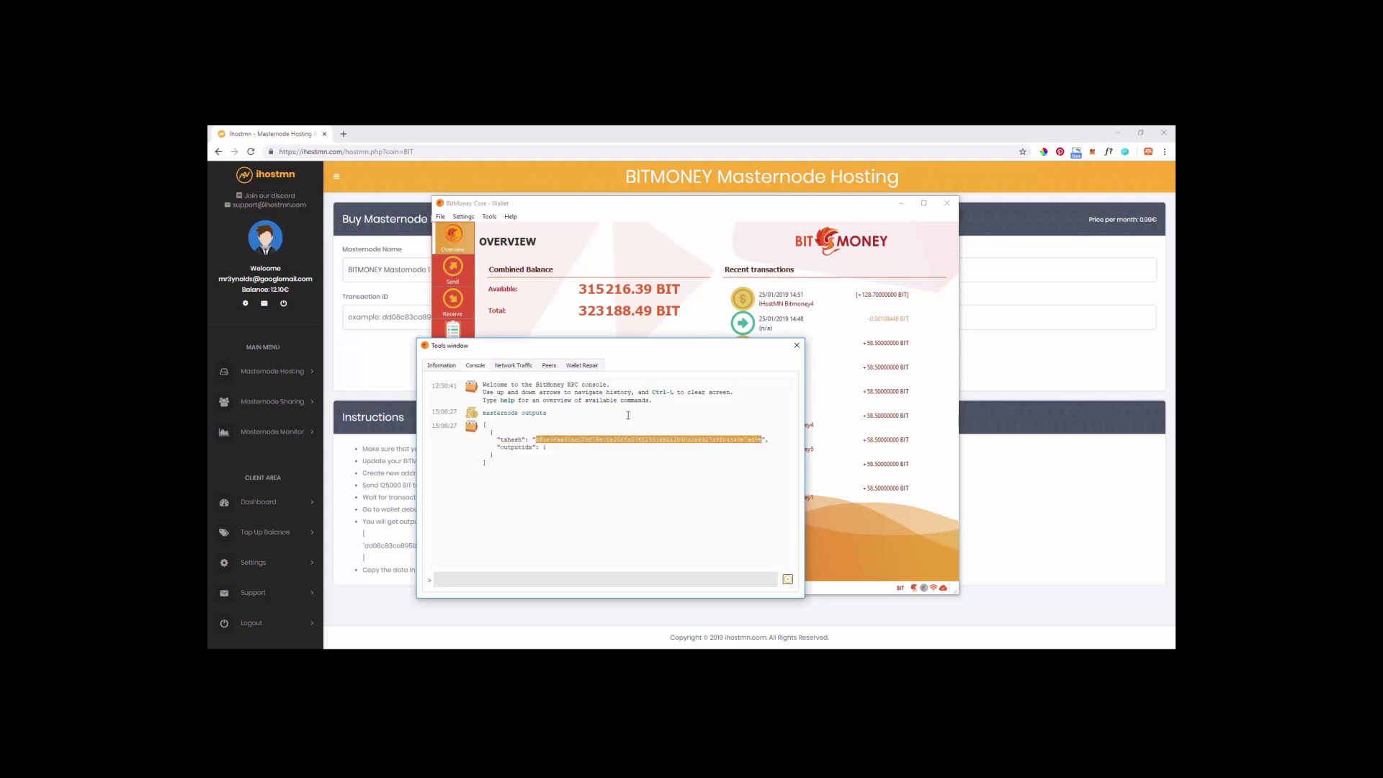
{"action": "left_click", "coordinate": [374, 357]}
{"action": "left_click", "coordinate": [389, 318]}
{"action": "type", "text": "bfce36aa9bc07bf75e15a25ffa57ff1331ab2a1b406c08d27a3f04c40e7ad9e"}
- Copy the output index 1 into ihostmn's Transaction Index field
{"action": "left_click", "coordinate": [502, 409]}
{"action": "key", "text": "alt+Tab"}
{"action": "double_click", "coordinate": [544, 448]}
{"action": "key", "text": "ctrl+c"}
{"action": "key", "text": "alt+Tab"}
{"action": "left_click", "coordinate": [994, 318]}
{"action": "key", "text": "ctrl+v"}
- Buy BITMONEY Masternode 1, overriding the explorer error and accepting the success message
{"action": "left_click", "coordinate": [828, 370]}
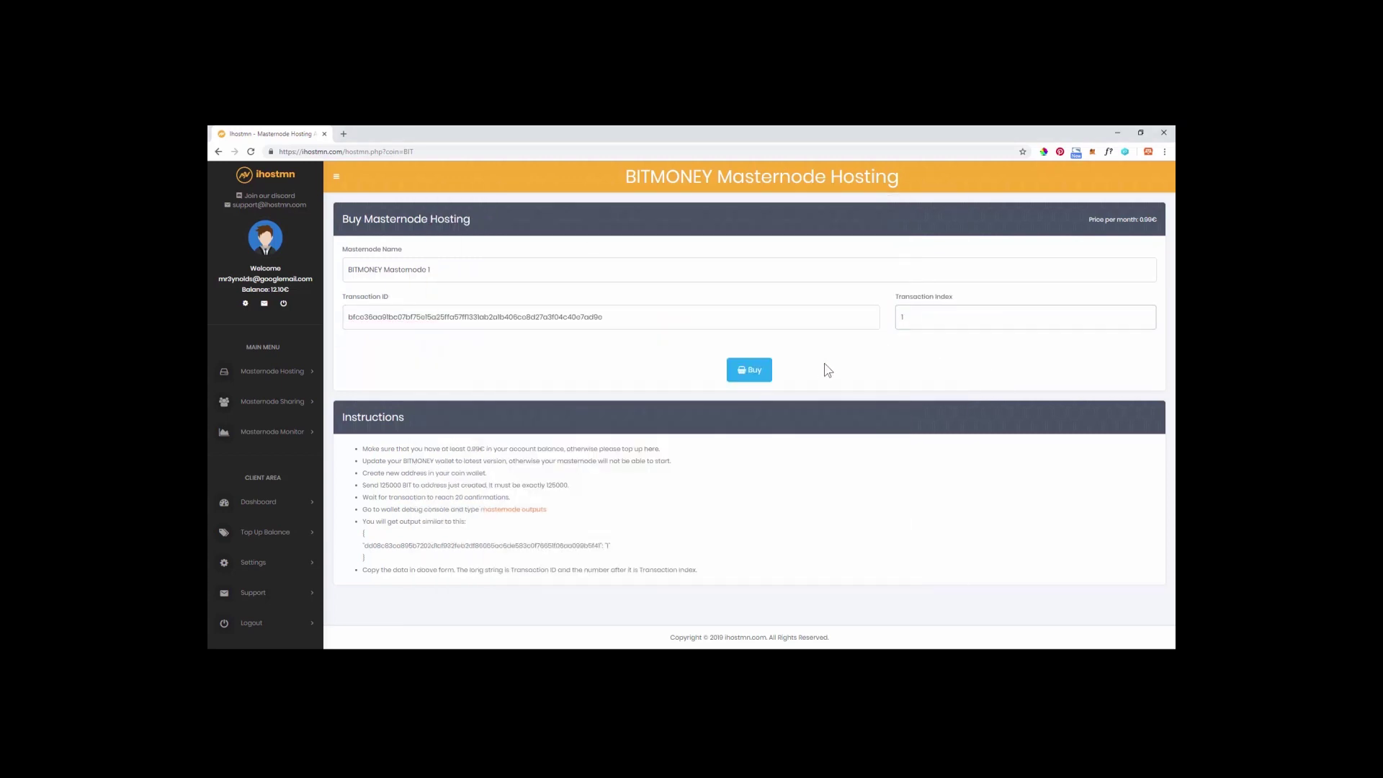
{"action": "left_click", "coordinate": [766, 372]}
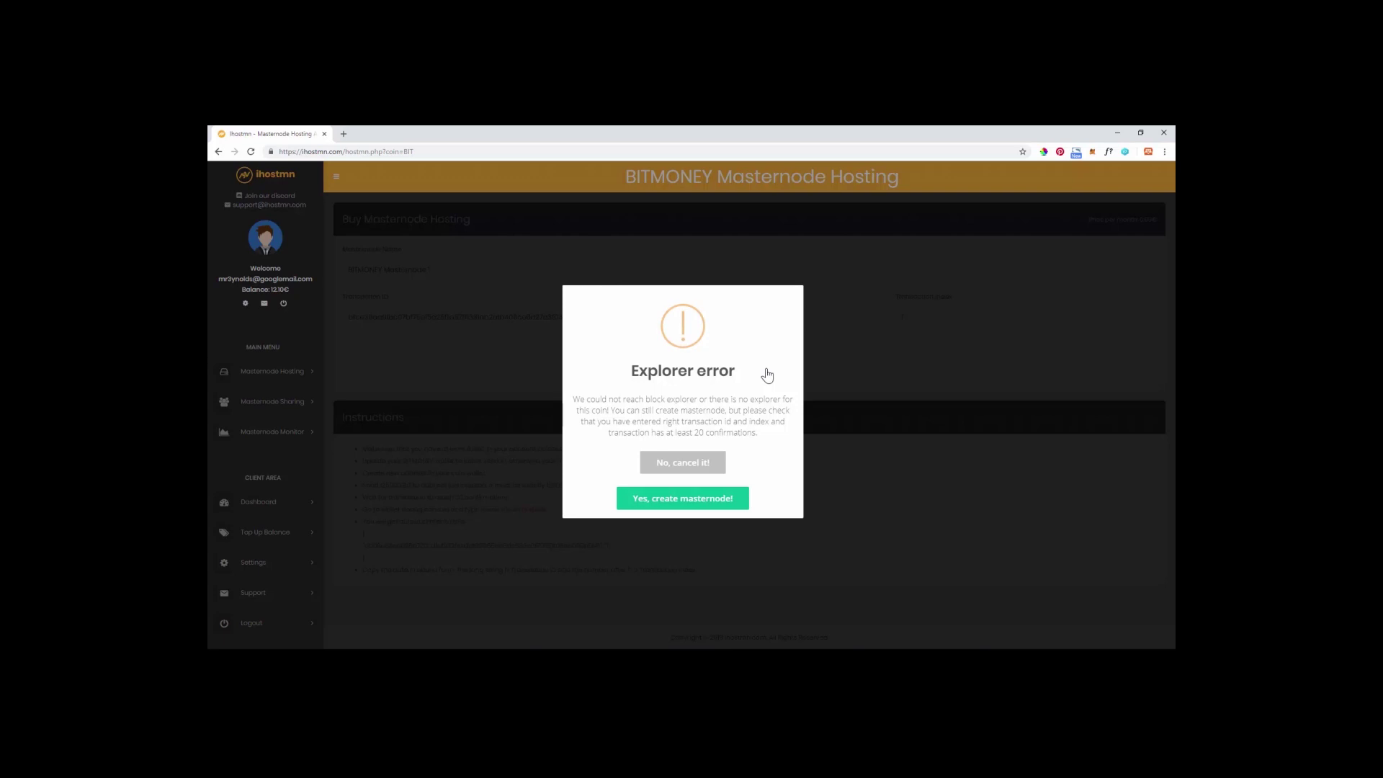
{"action": "left_click", "coordinate": [742, 504]}
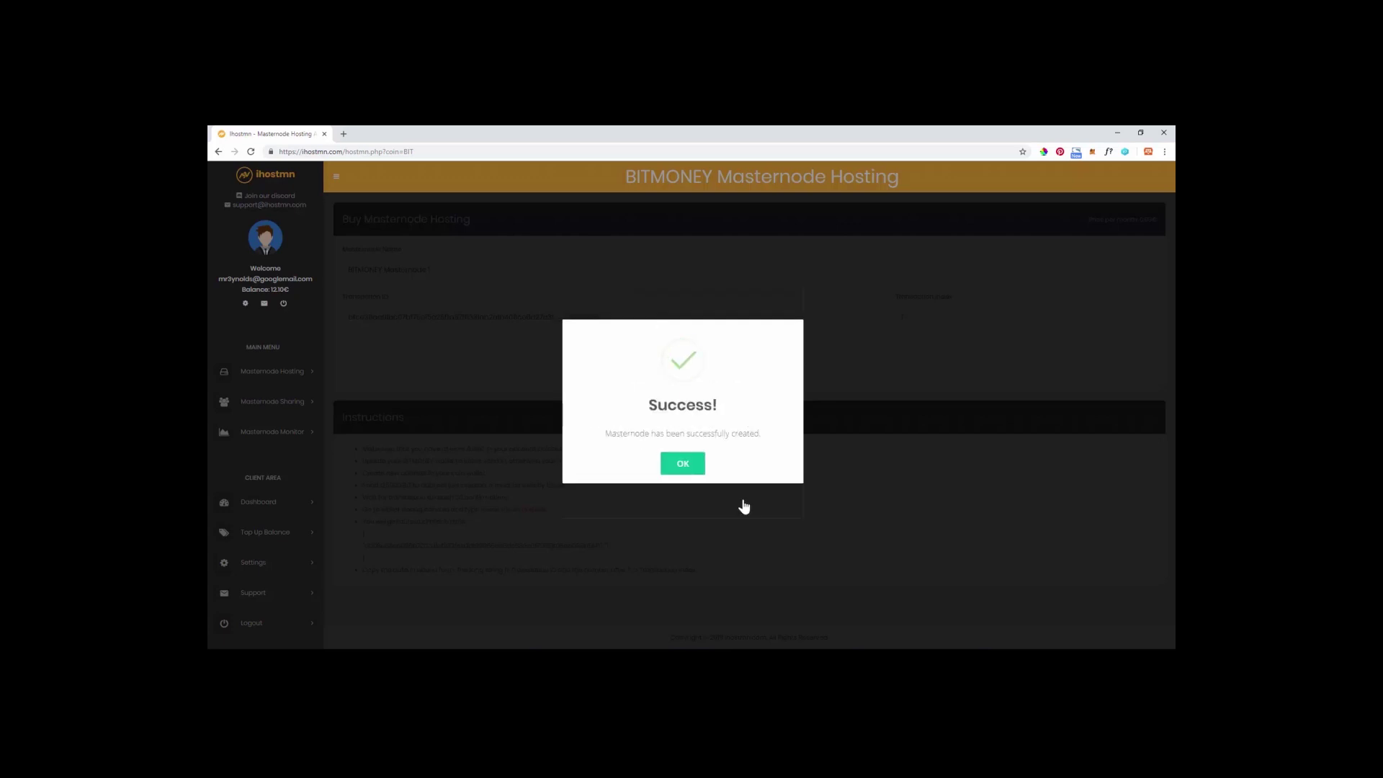
{"action": "left_click", "coordinate": [694, 469]}
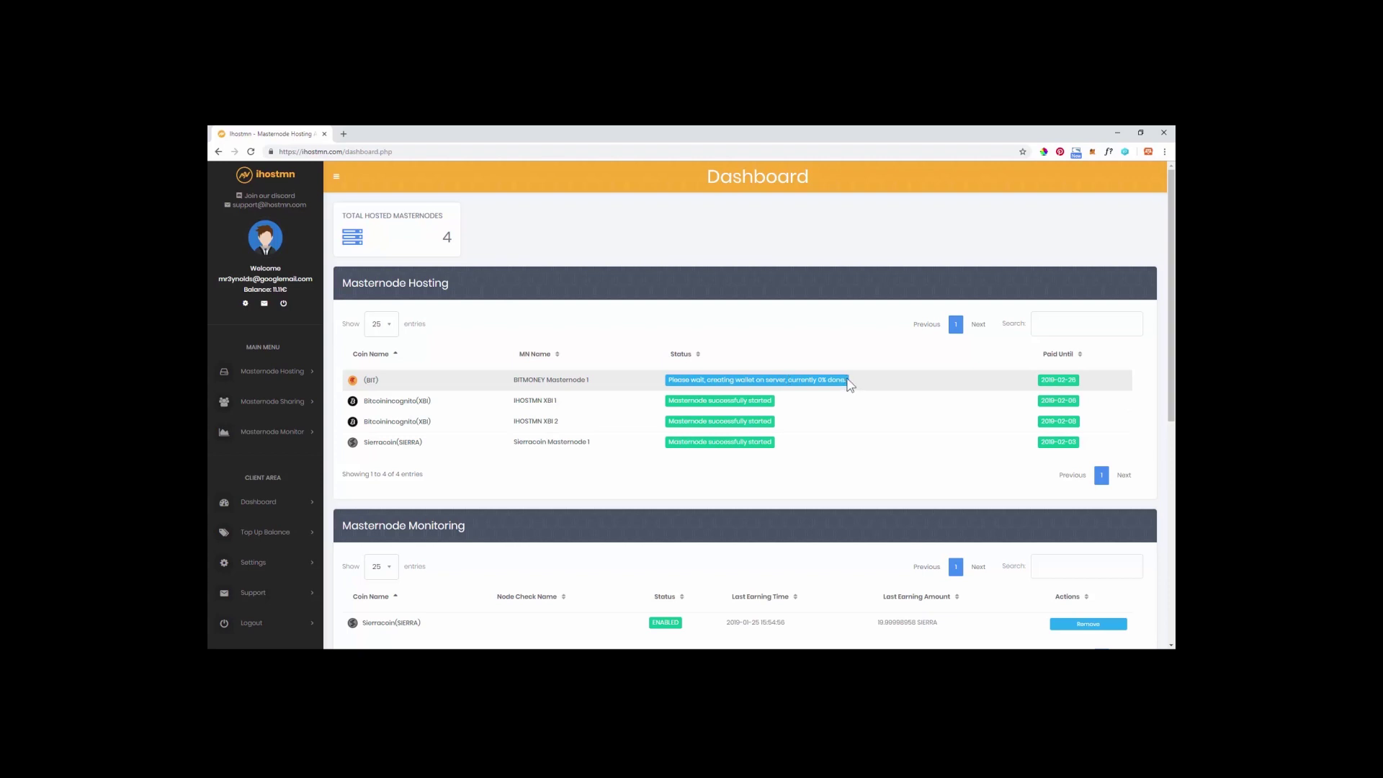
- Open the Bitmoney (BIT) masternode's info page from the Dashboard's hosting table
{"action": "left_click", "coordinate": [738, 368]}
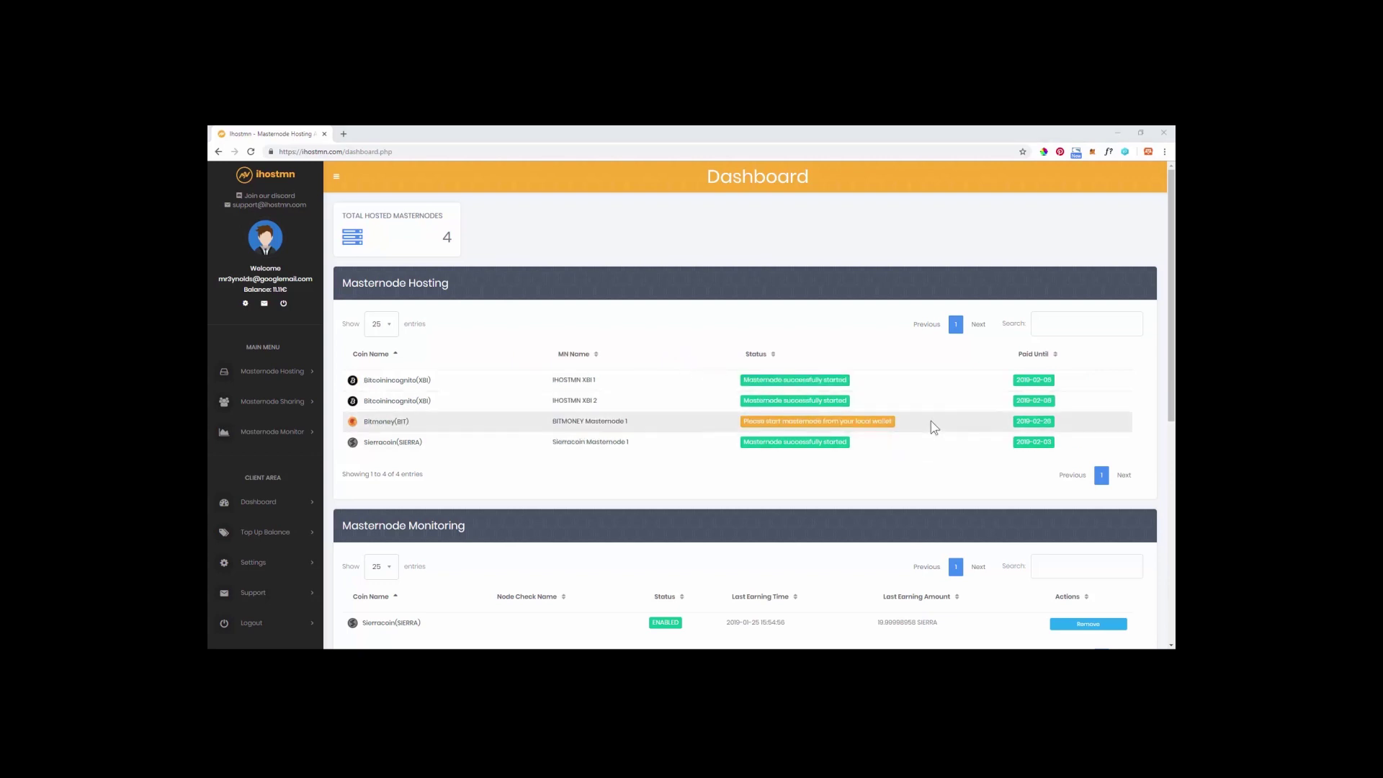
{"action": "left_click", "coordinate": [398, 428]}
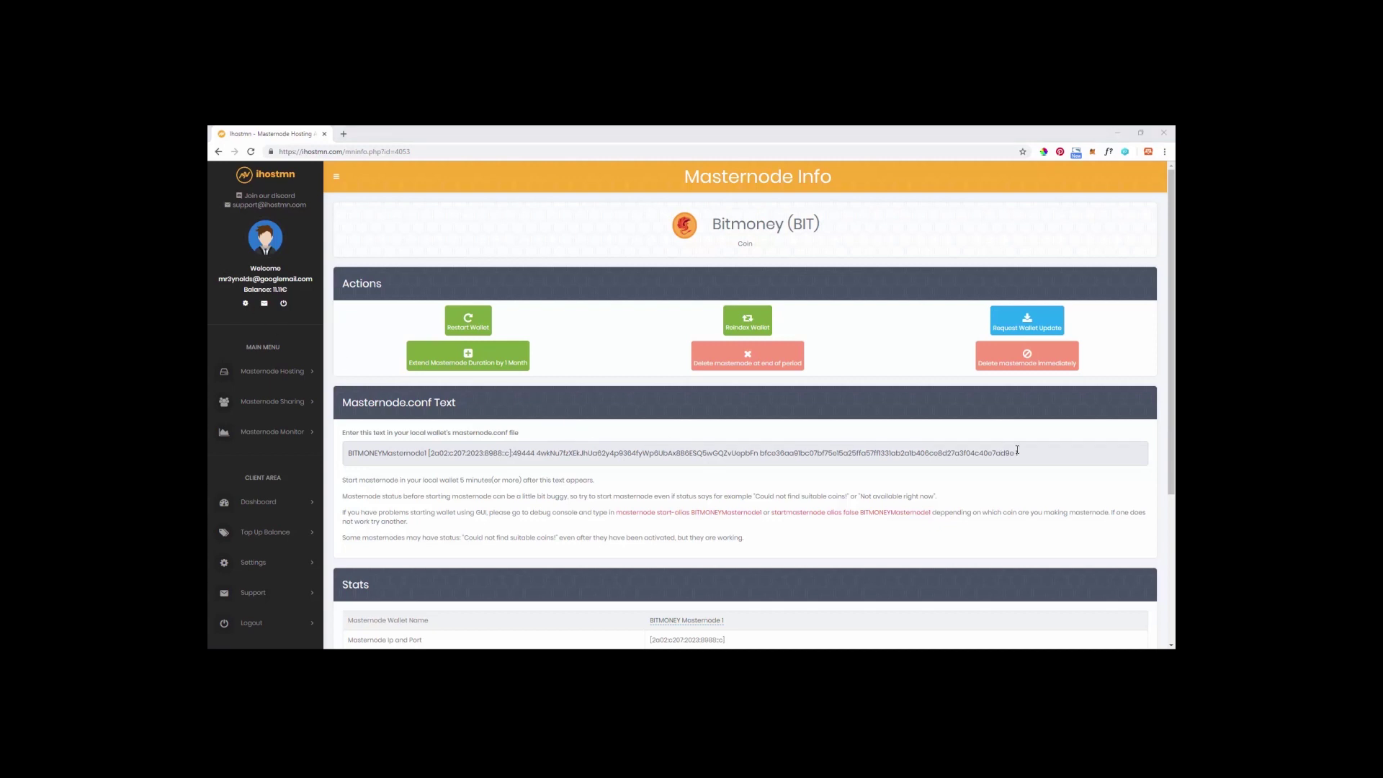
- Copy the masternode.conf line from the Masternode Info page
{"action": "left_click_drag", "start_coordinate": [1019, 450], "coordinate": [347, 455]}
{"action": "right_click", "coordinate": [366, 453]}
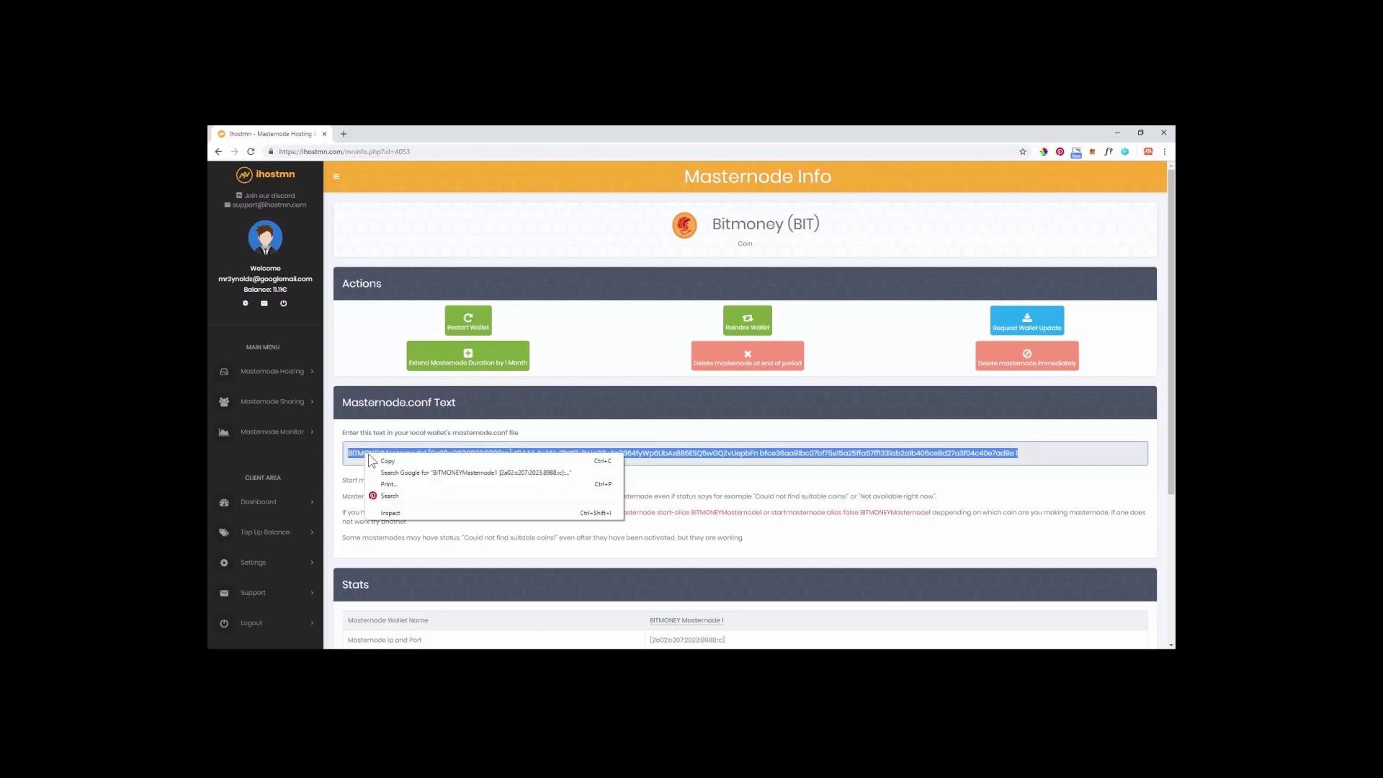
{"action": "left_click", "coordinate": [392, 461]}
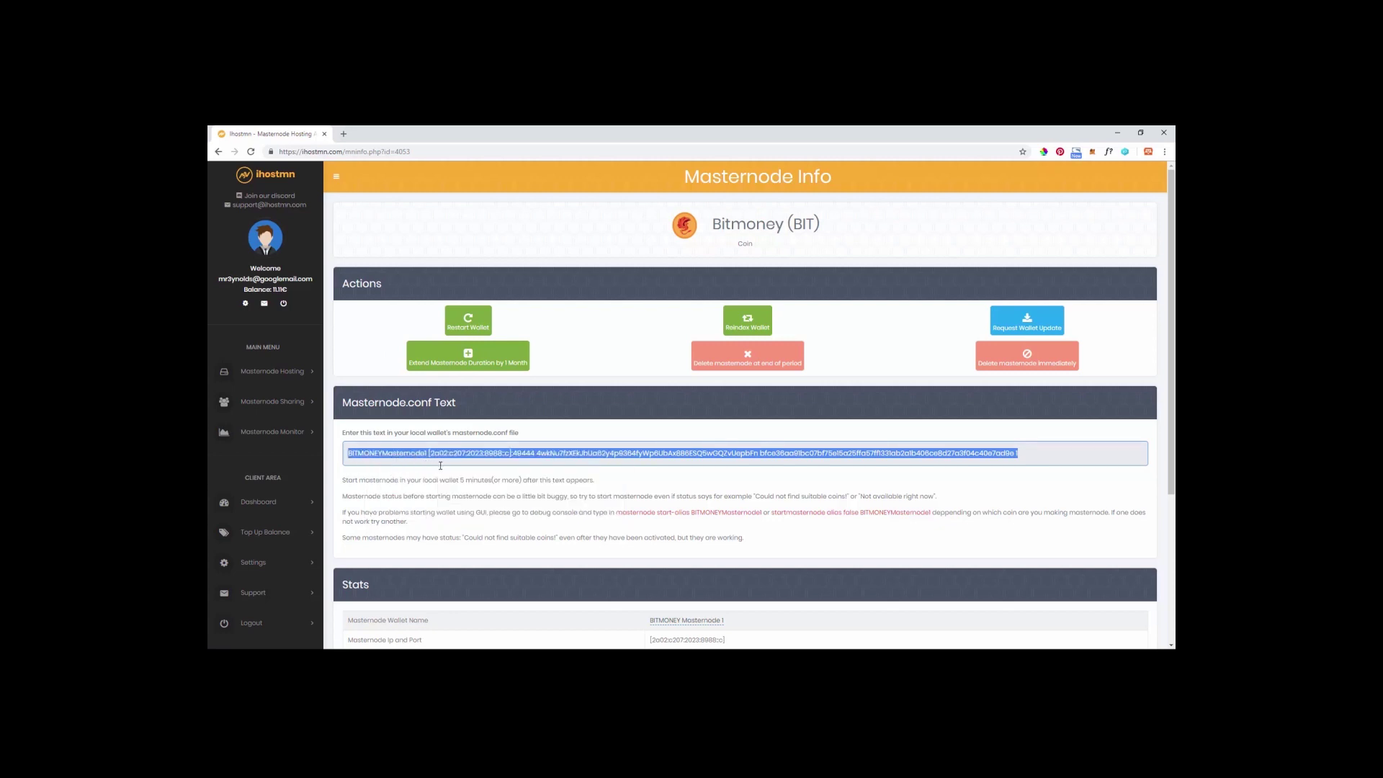
- Paste the line into masternode.conf below the example and save the file
{"action": "key", "text": "alt+Tab"}
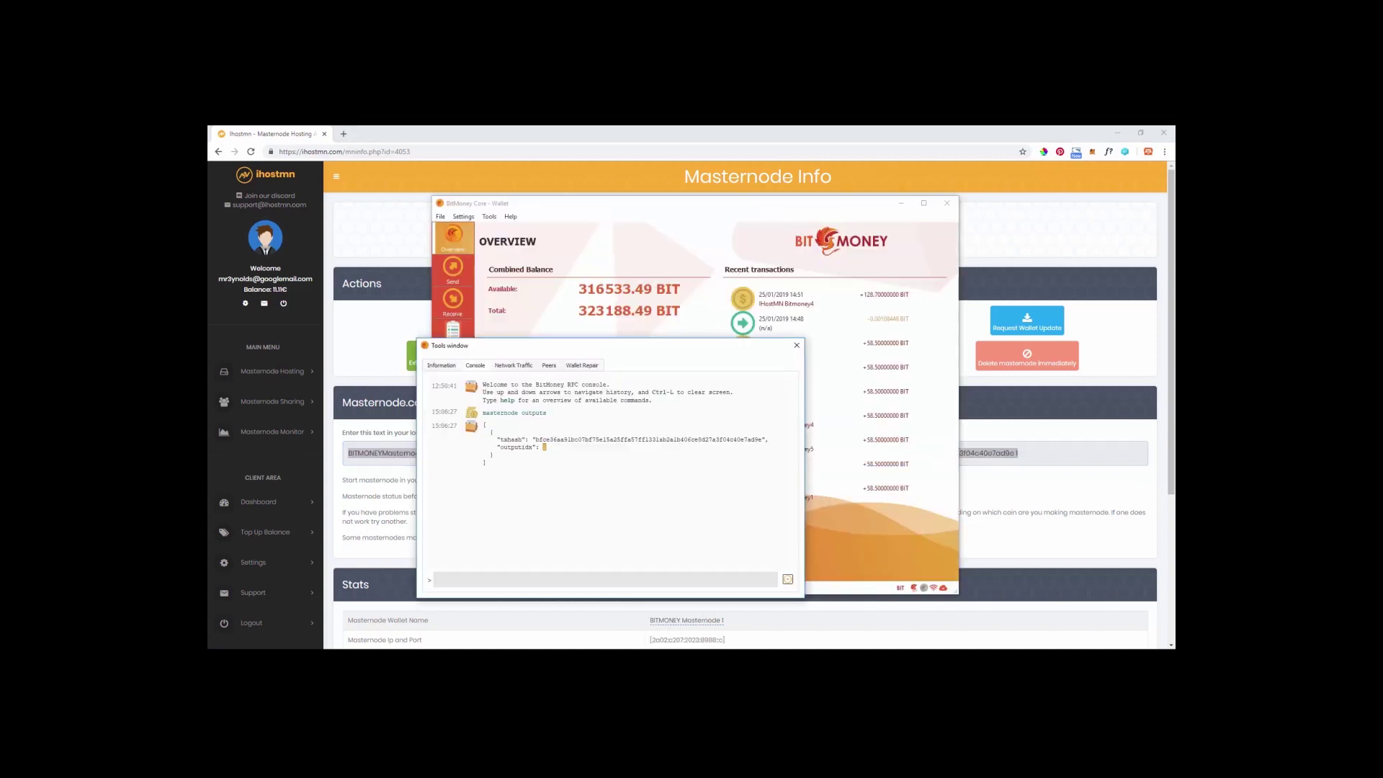
{"action": "left_click", "coordinate": [797, 346]}
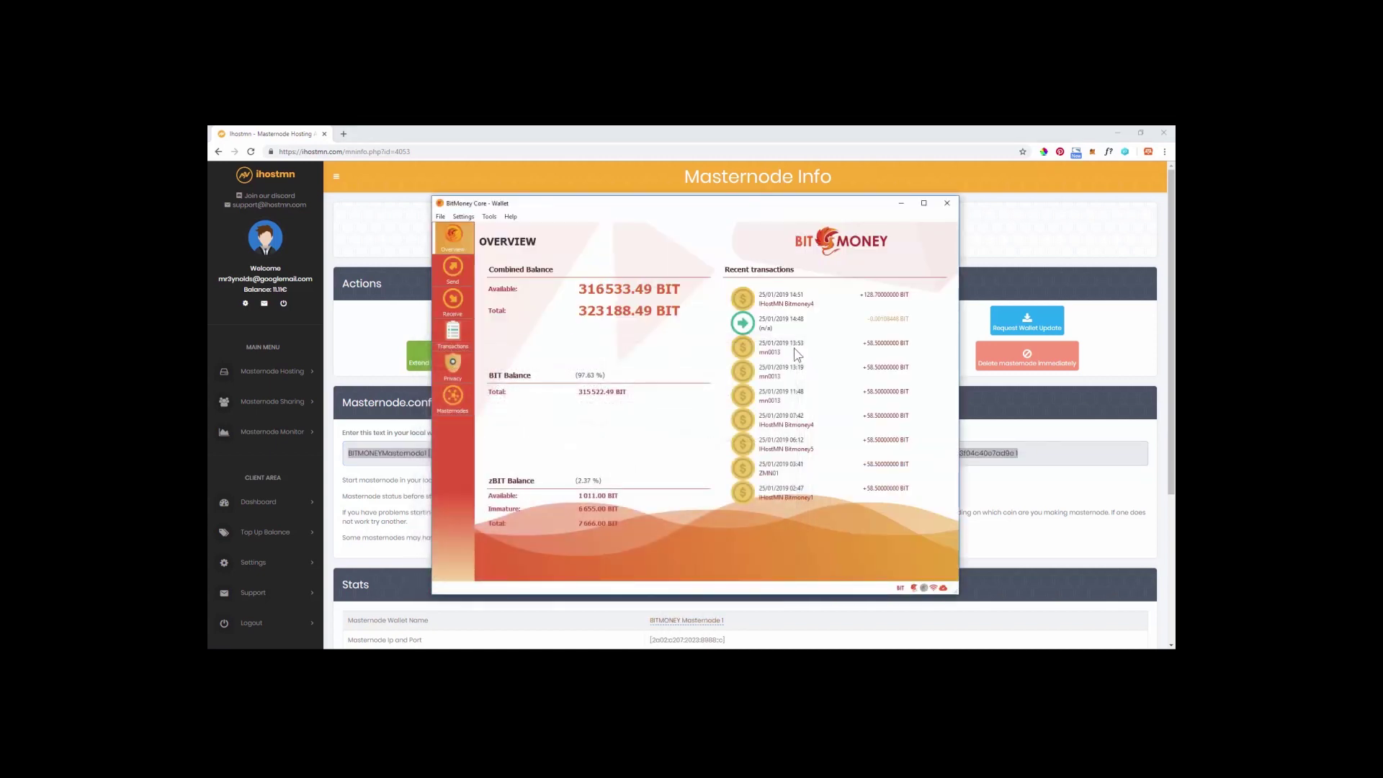
{"action": "left_click", "coordinate": [490, 218]}
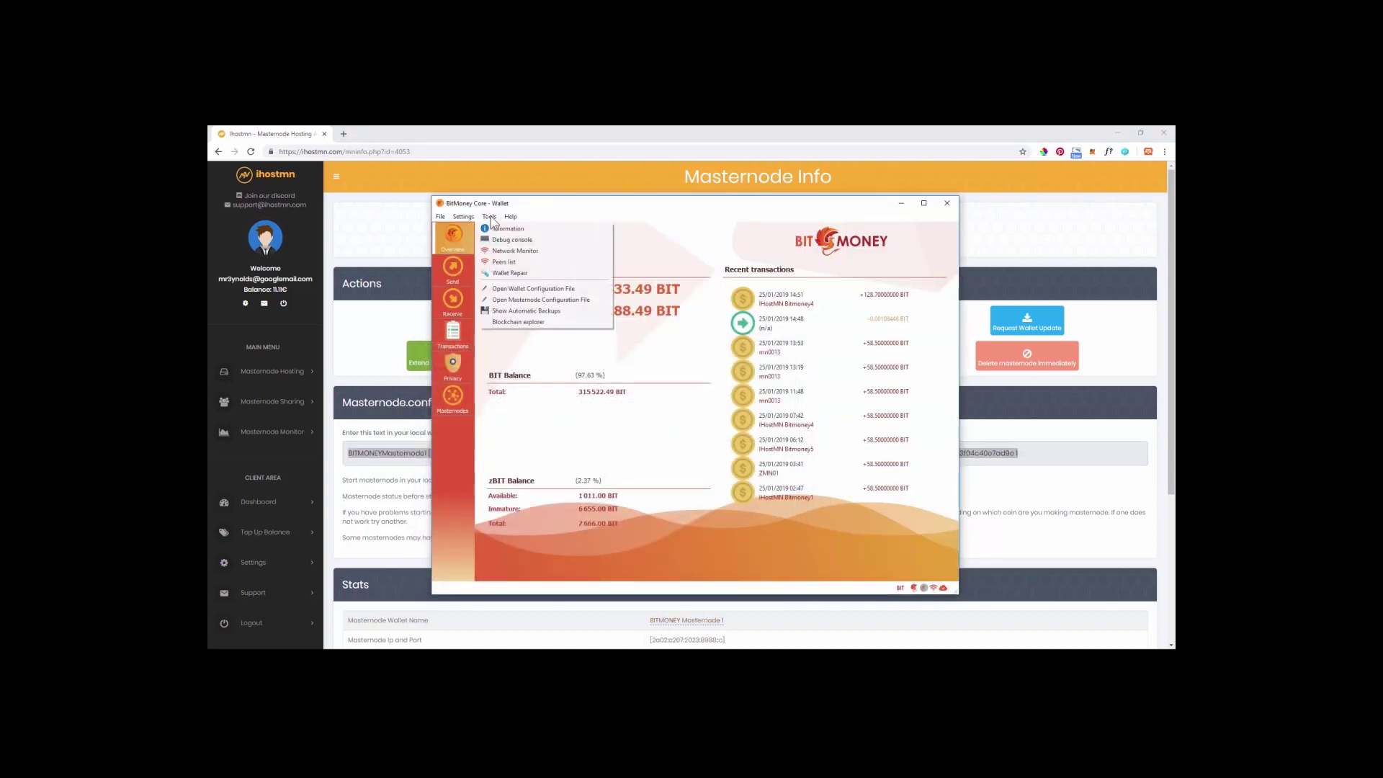
{"action": "left_click", "coordinate": [583, 302]}
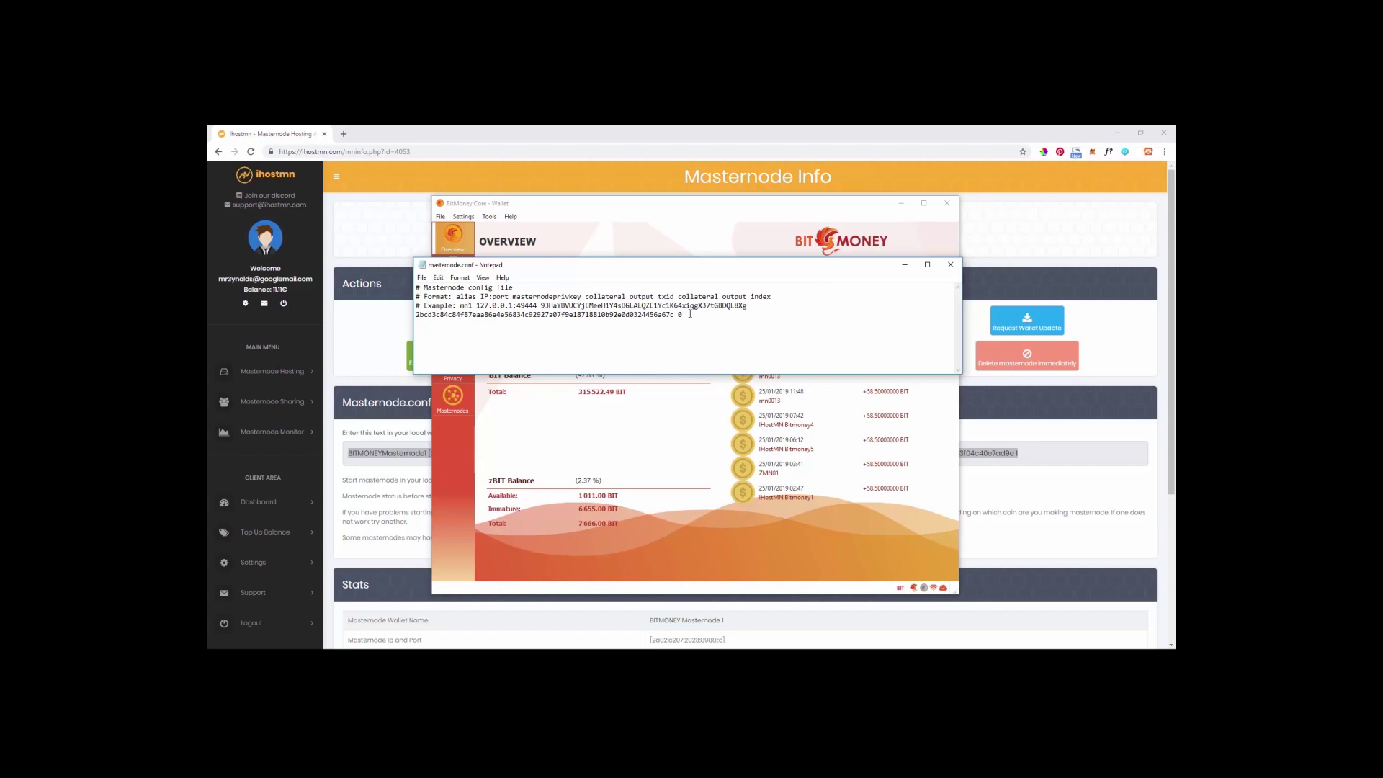
{"action": "key", "text": "ctrl+v"}
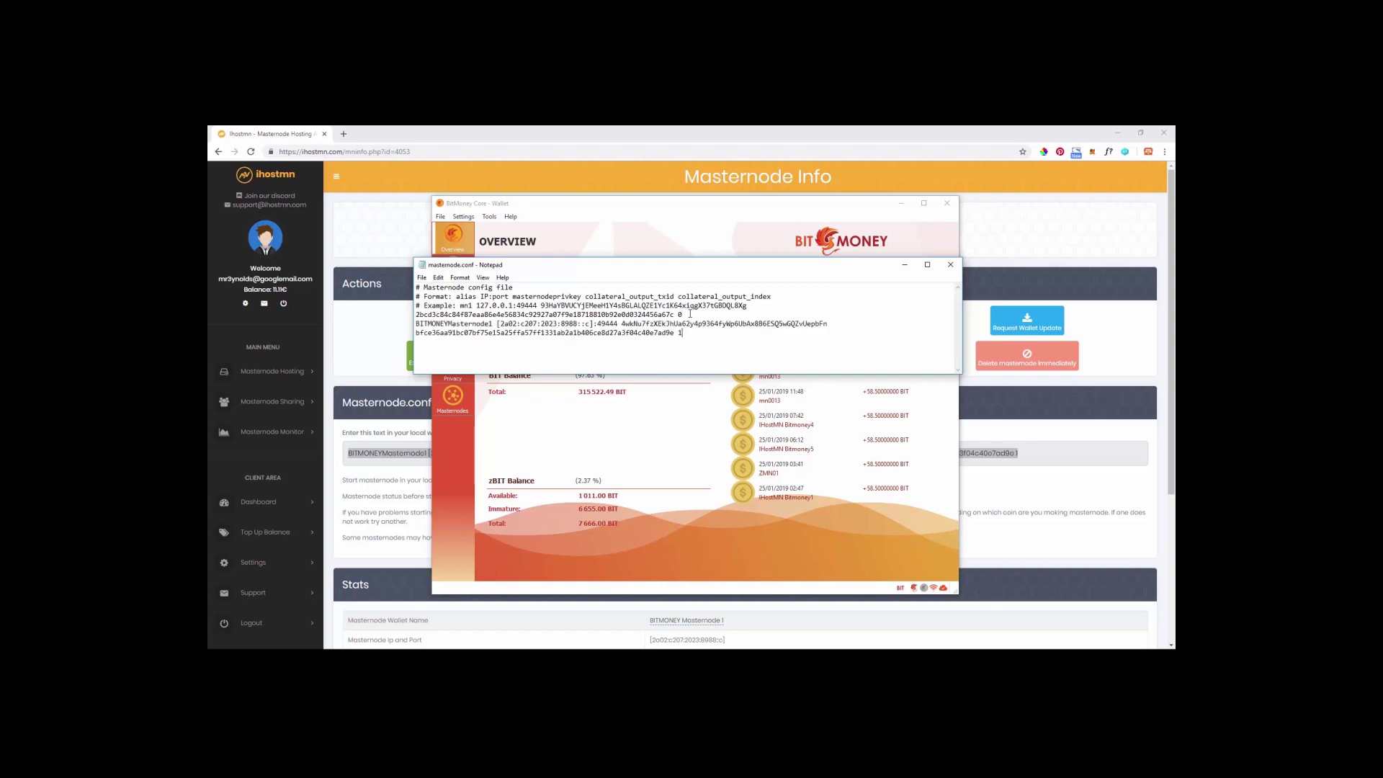
{"action": "left_click", "coordinate": [954, 269]}
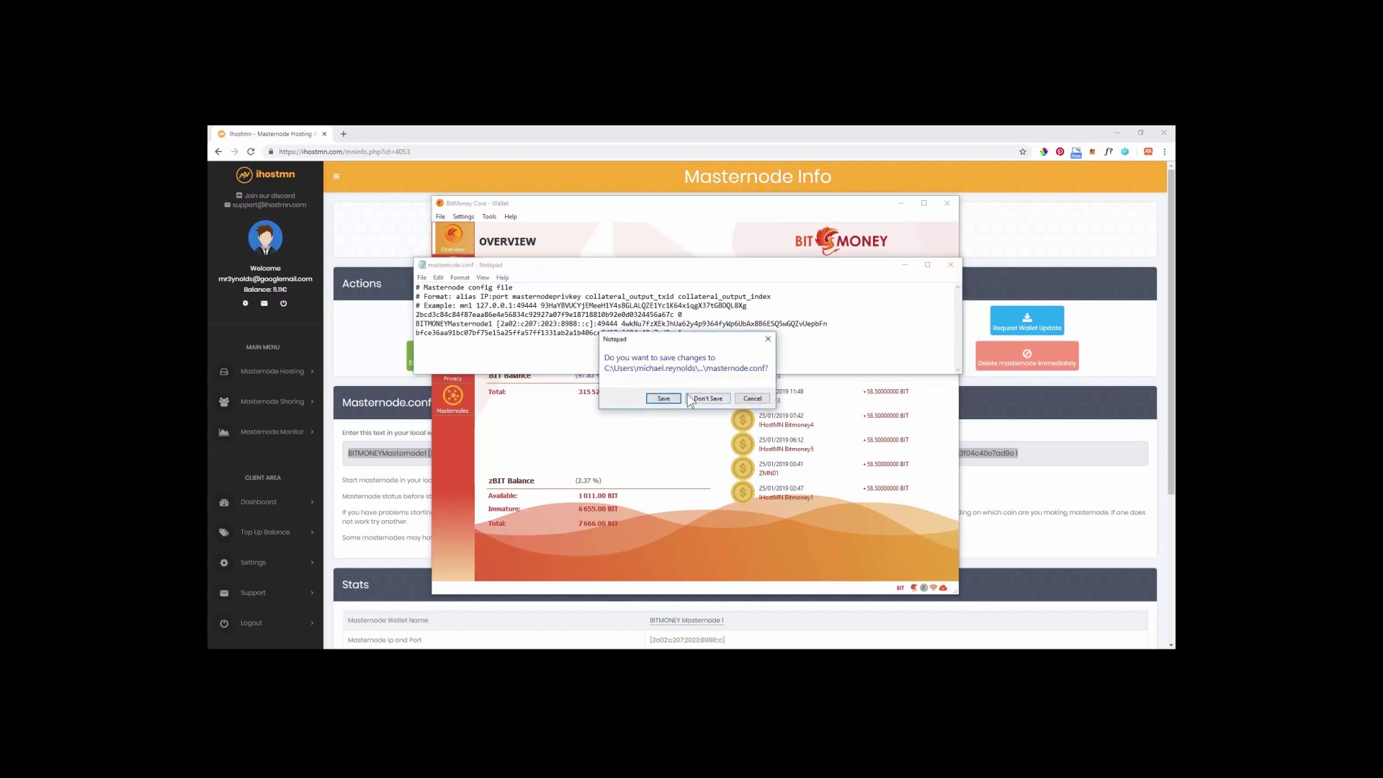
{"action": "left_click", "coordinate": [660, 400]}
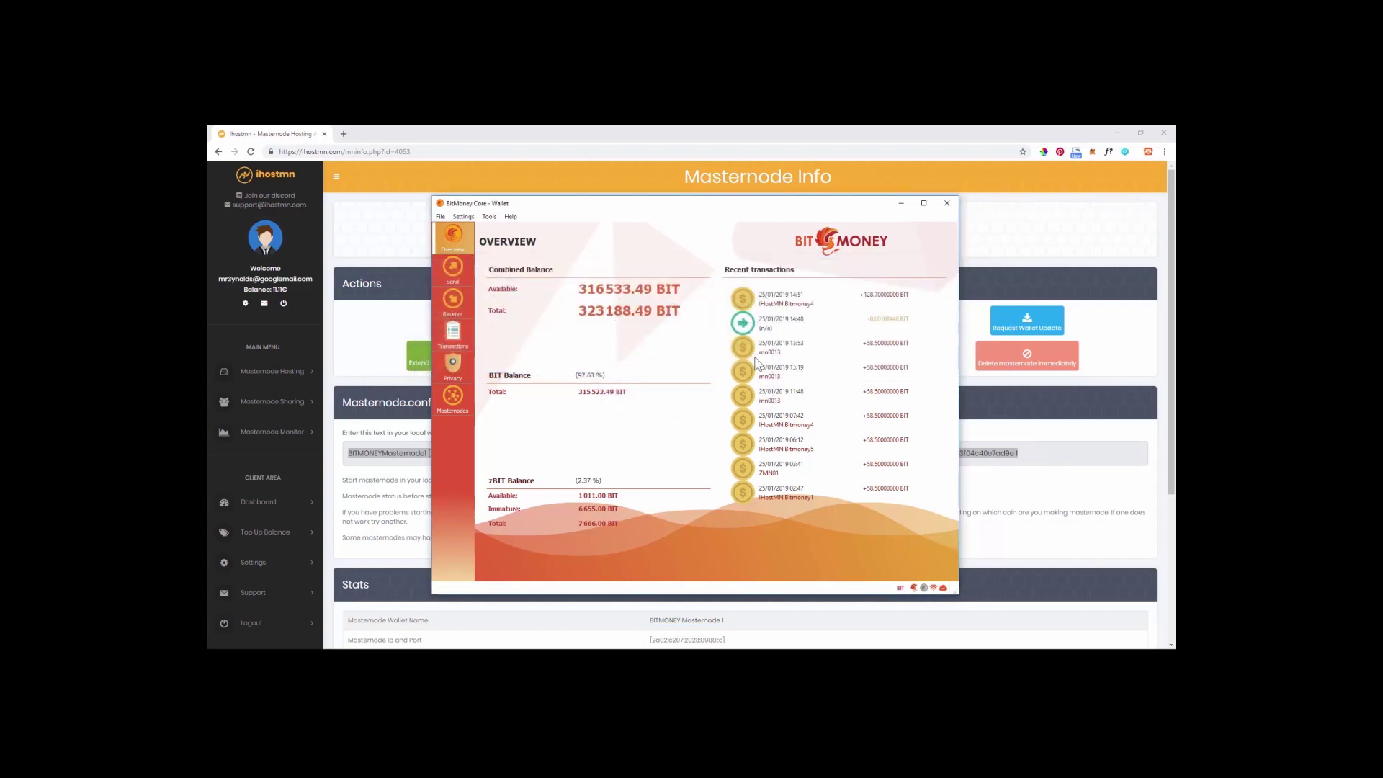
- Shut down the wallet and relaunch BitMoney-qt.exe from the BitMoney-2.2.0.2-windows folder
{"action": "left_click", "coordinate": [948, 204]}
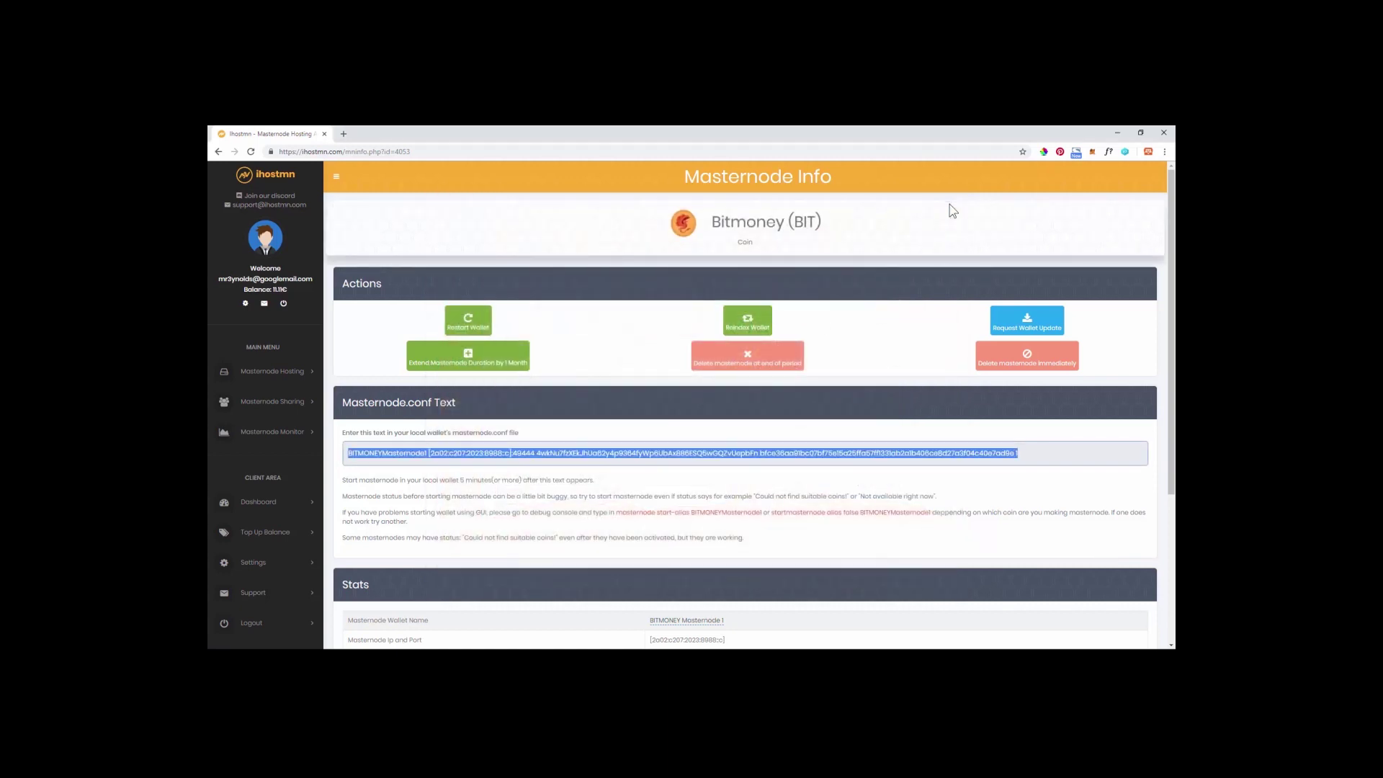
{"action": "left_click", "coordinate": [356, 507]}
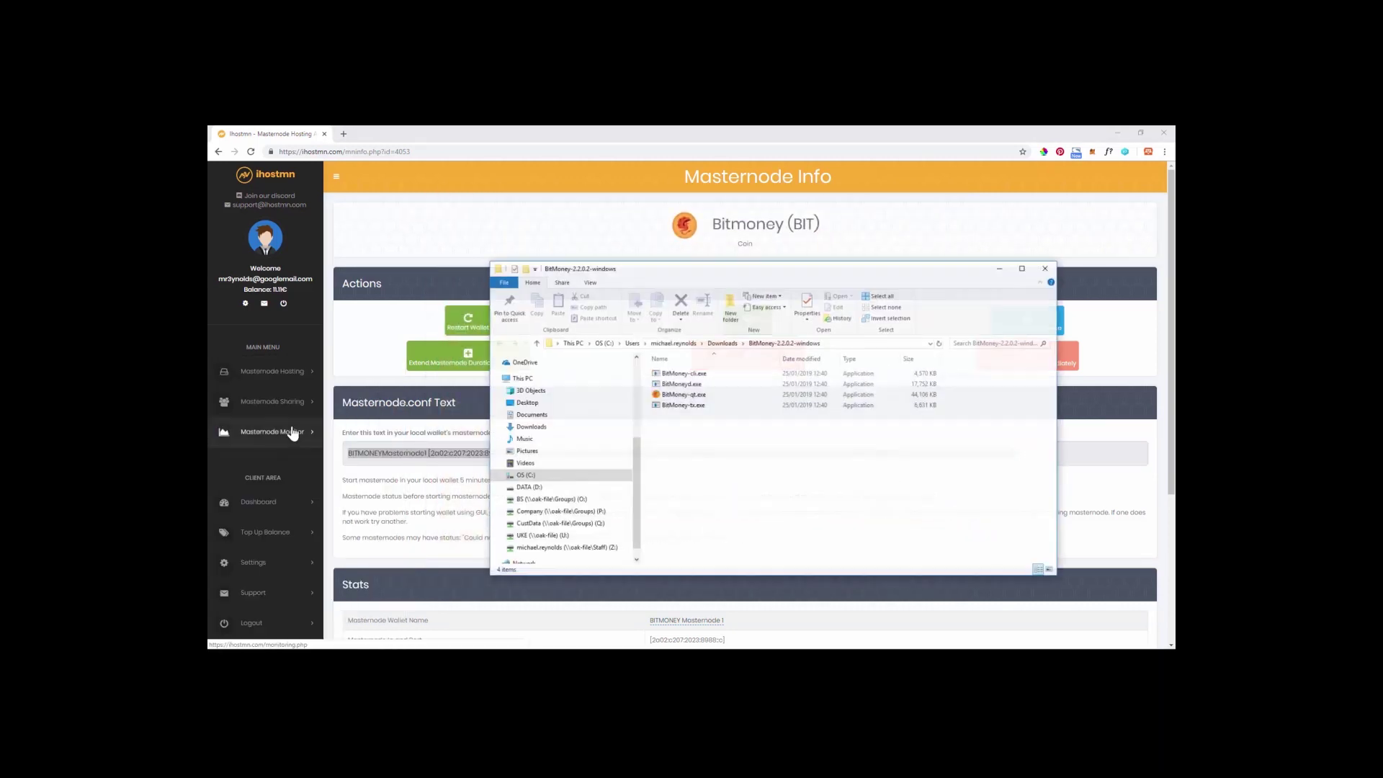
{"action": "double_click", "coordinate": [699, 397]}
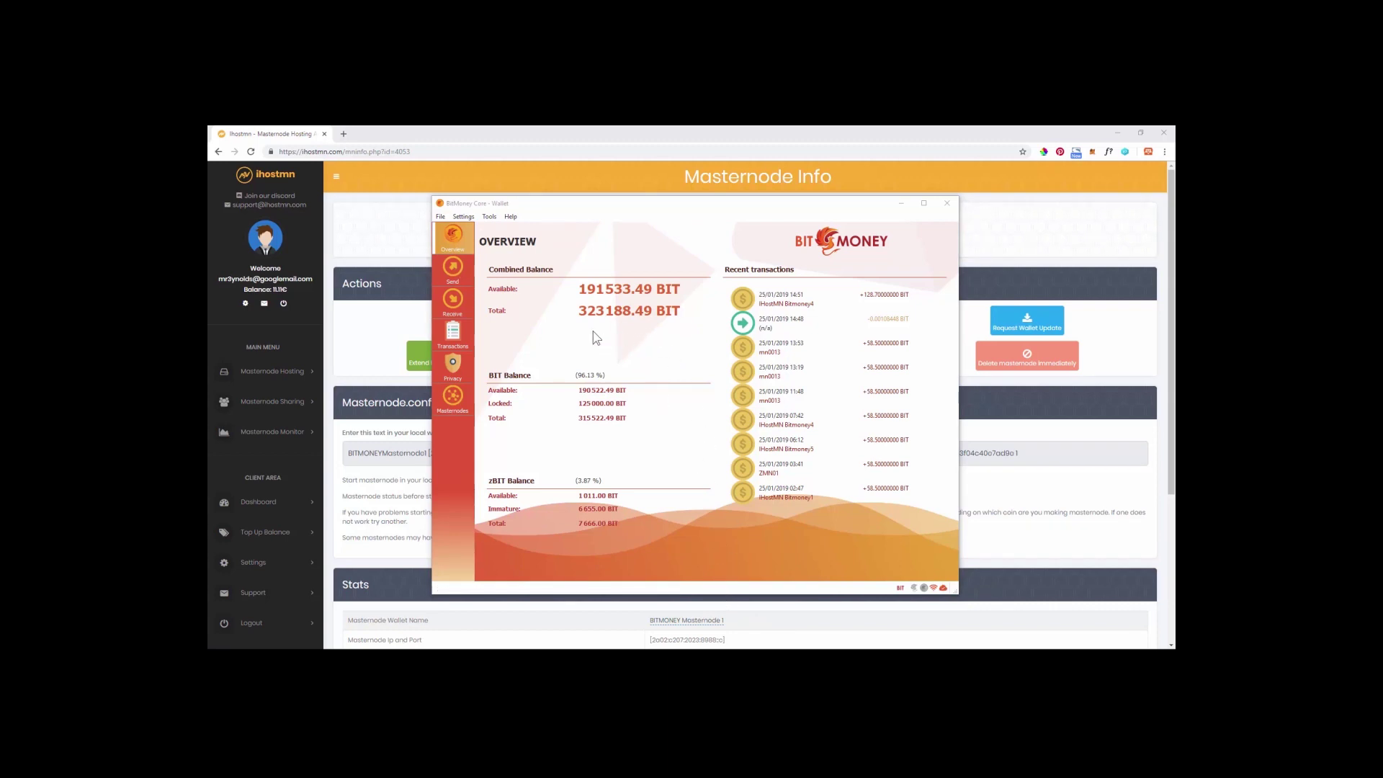
{"action": "left_click", "coordinate": [489, 216]}
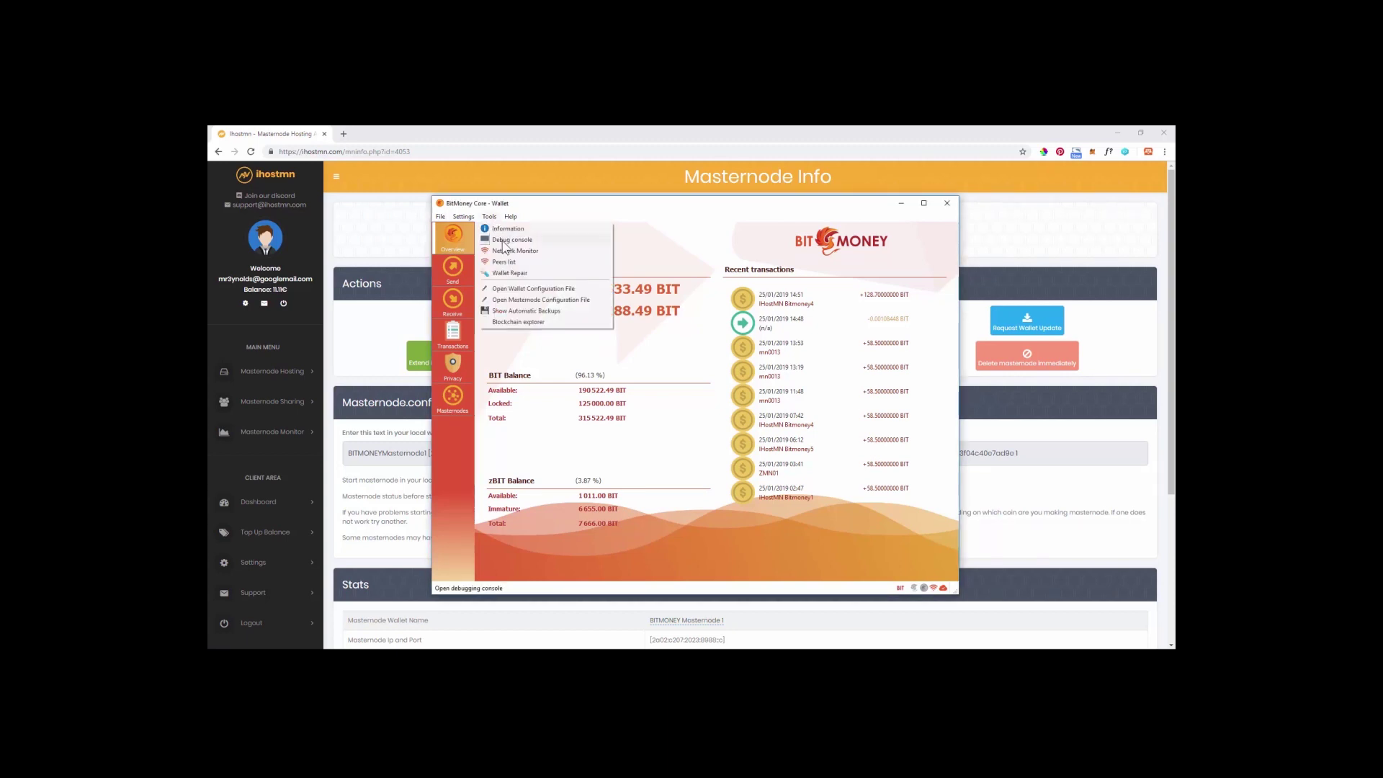
- Run 'startmasternode alias false BITMONEYMasternode1', copied from the ihostmn page, in the debug console
{"action": "left_click", "coordinate": [503, 240]}
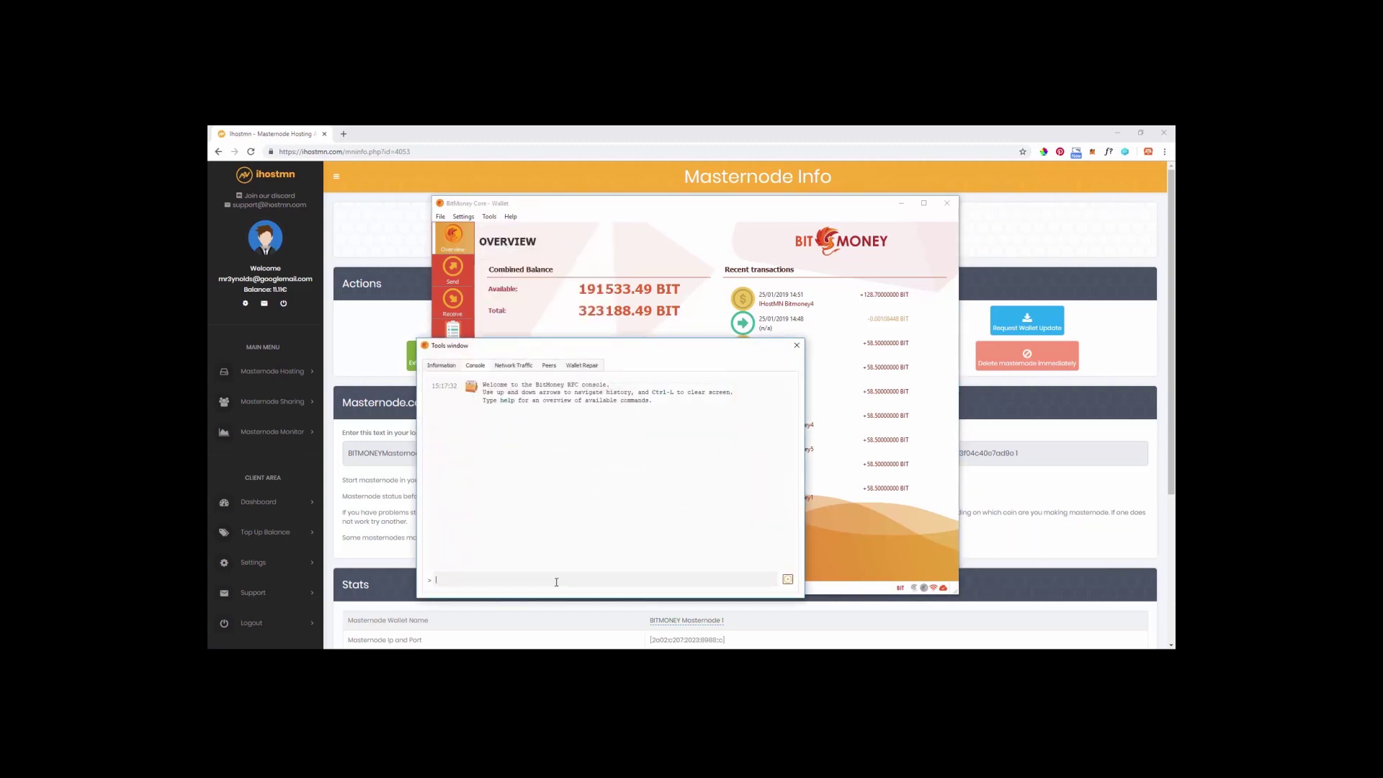
{"action": "left_click", "coordinate": [377, 488]}
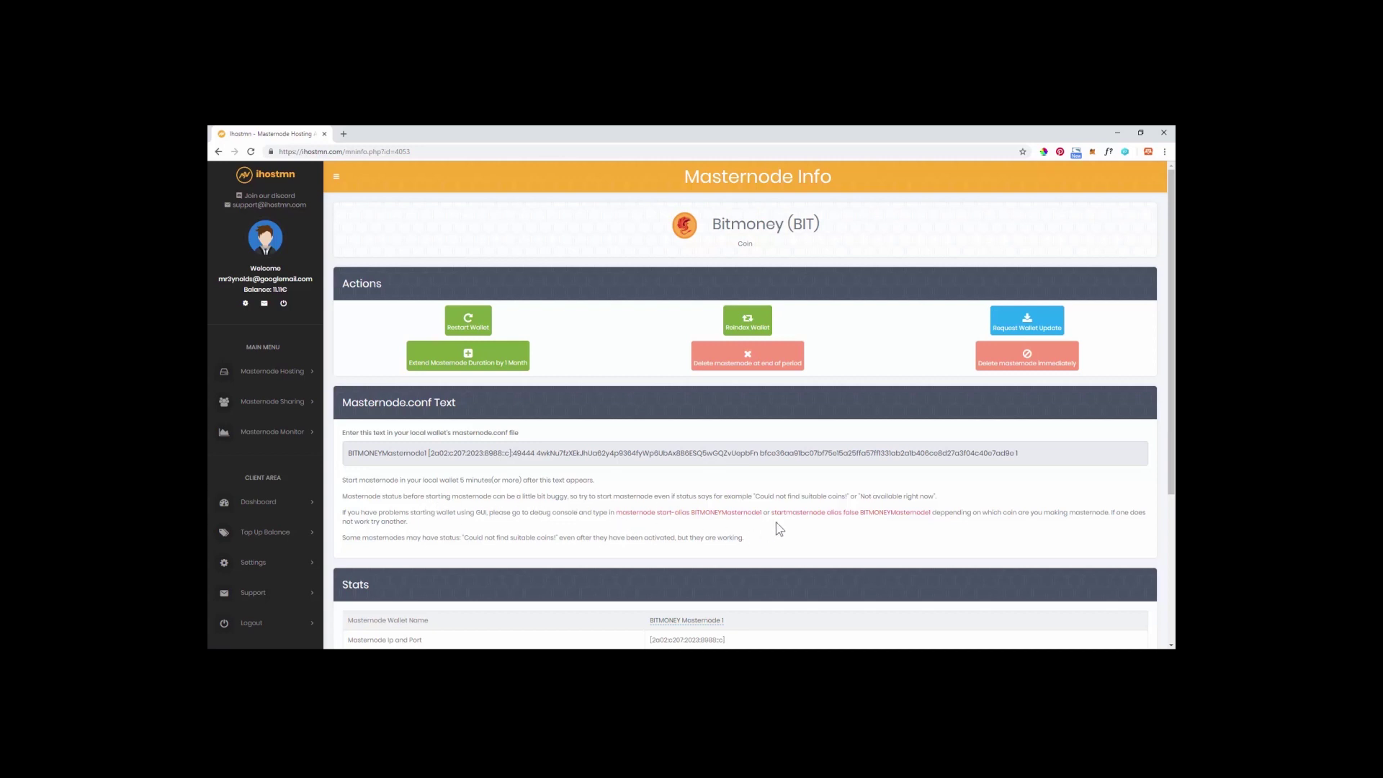
{"action": "left_click_drag", "start_coordinate": [772, 512], "coordinate": [931, 513]}
{"action": "key", "text": "ctrl+c"}
{"action": "key", "text": "alt+Tab"}
{"action": "key", "text": "ctrl+v"}
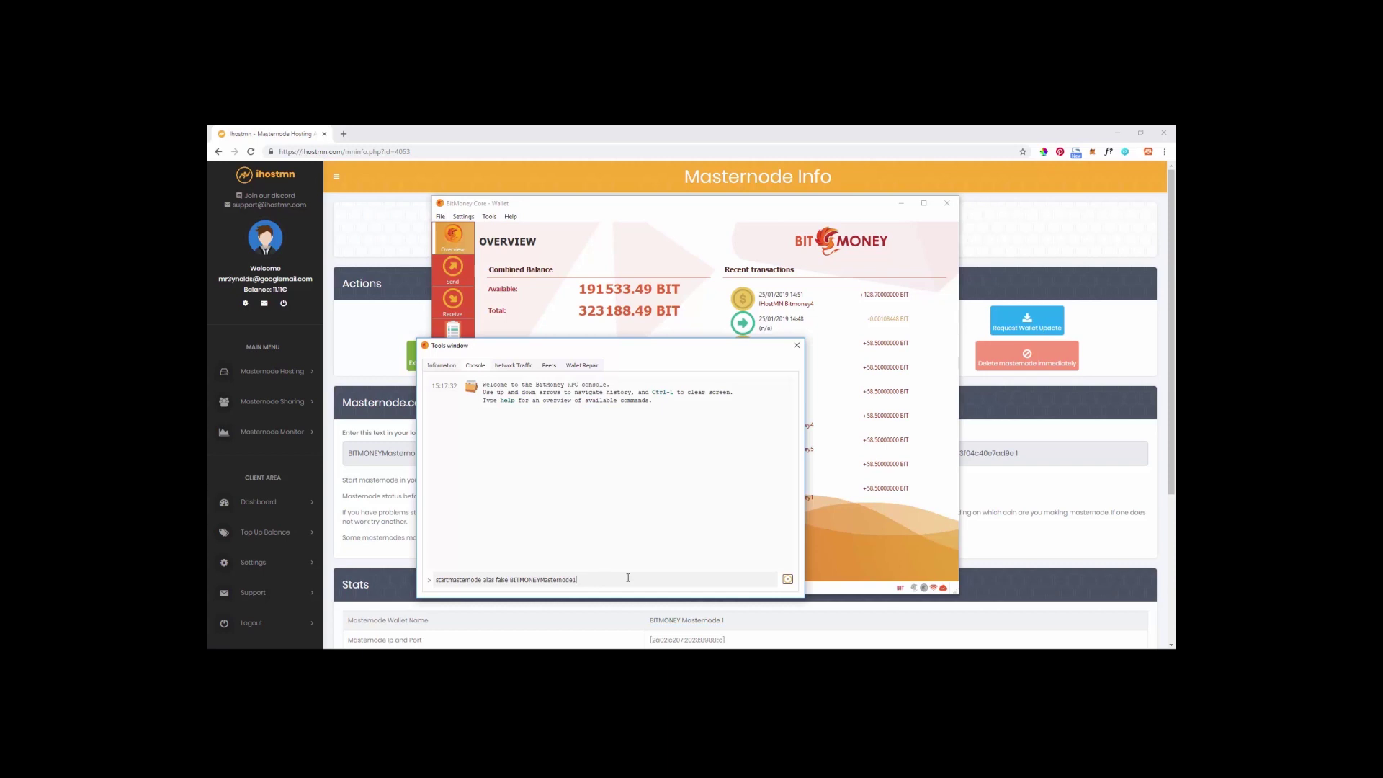
{"action": "key", "text": "Return"}
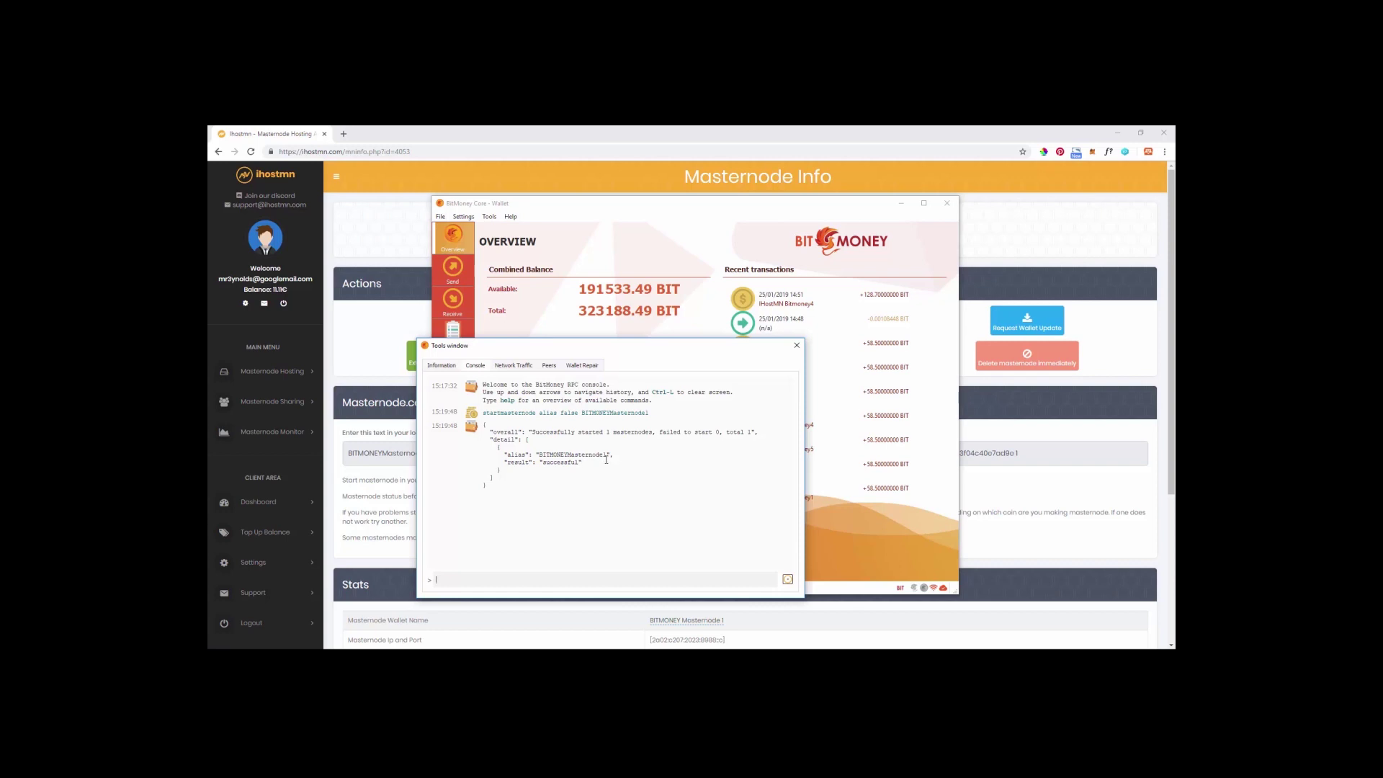
- Update BITMONEYMasternode1's status in the Masternodes list to ENABLED, then minimize the wallet
{"action": "left_click", "coordinate": [797, 345]}
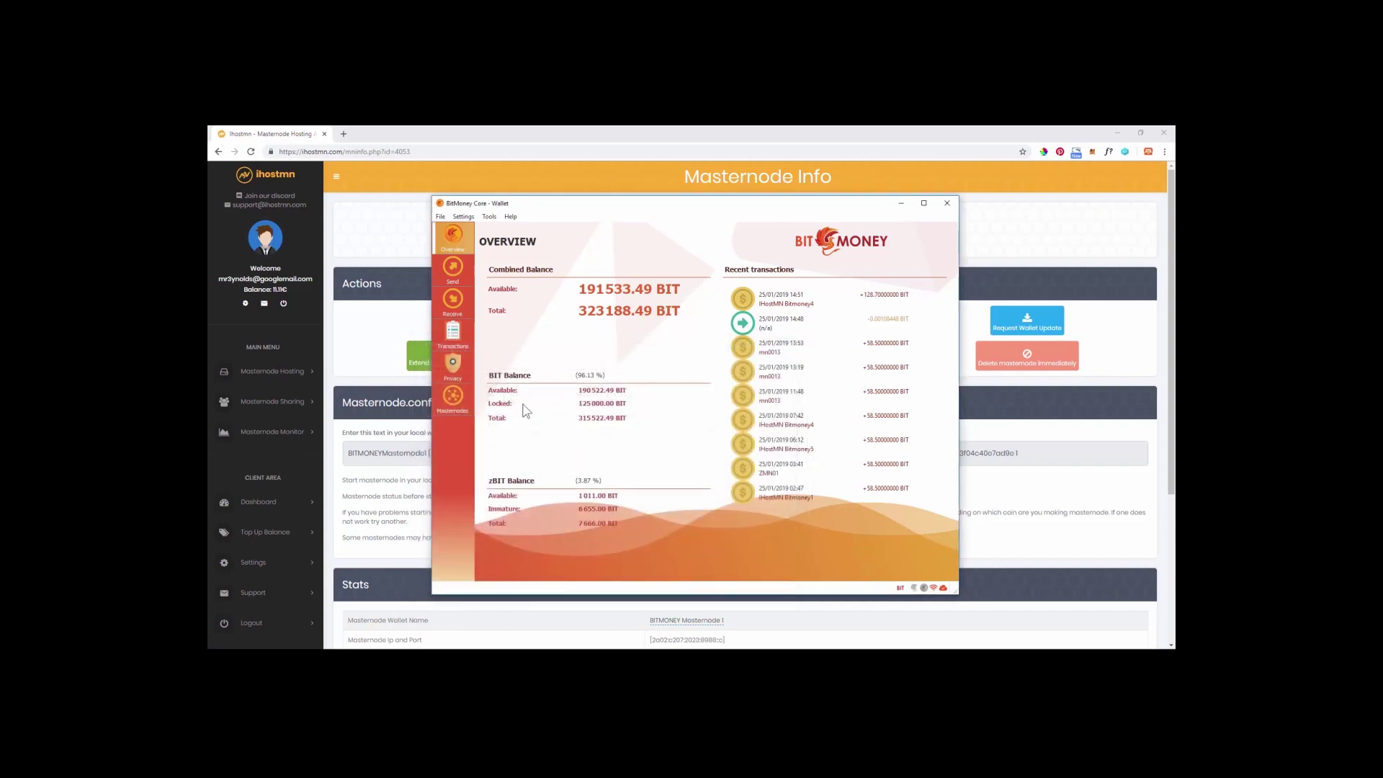
{"action": "left_click", "coordinate": [453, 398]}
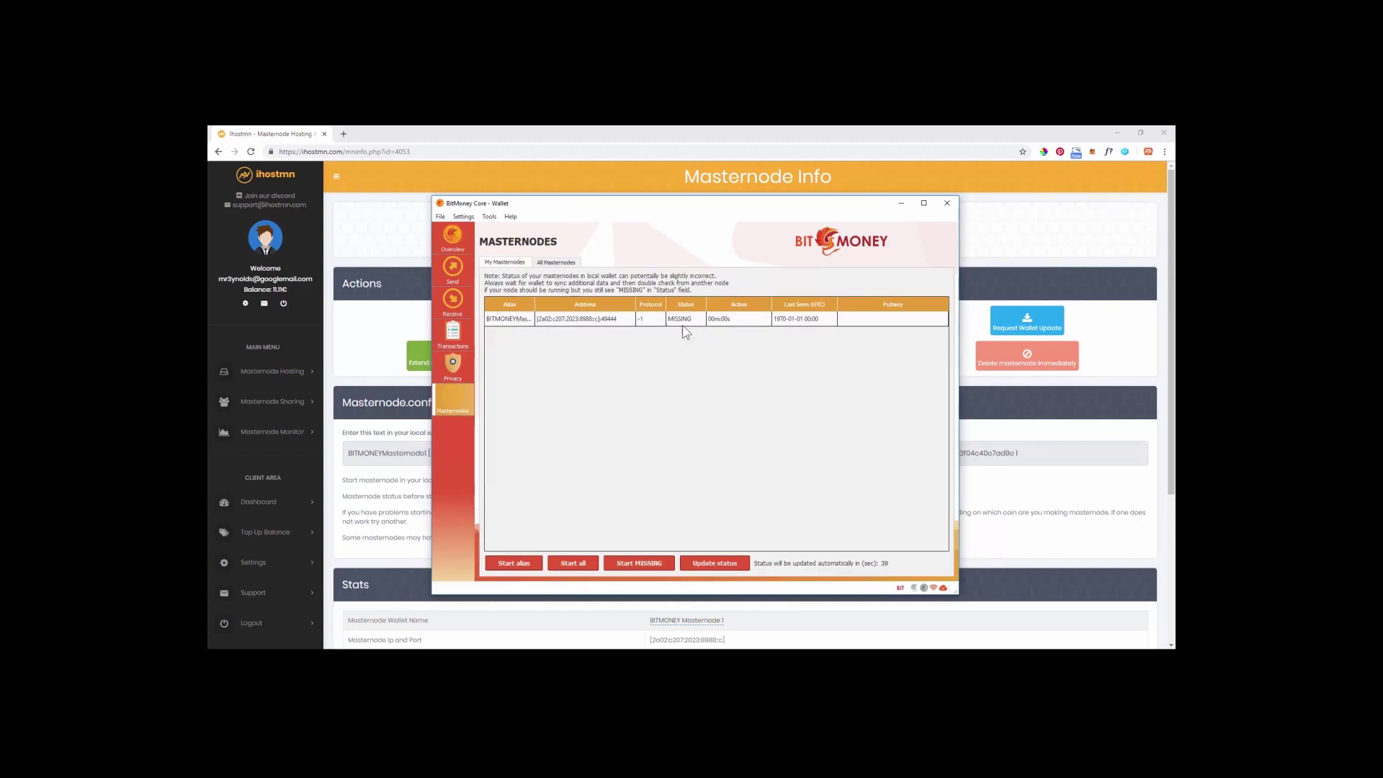
{"action": "left_click", "coordinate": [521, 321]}
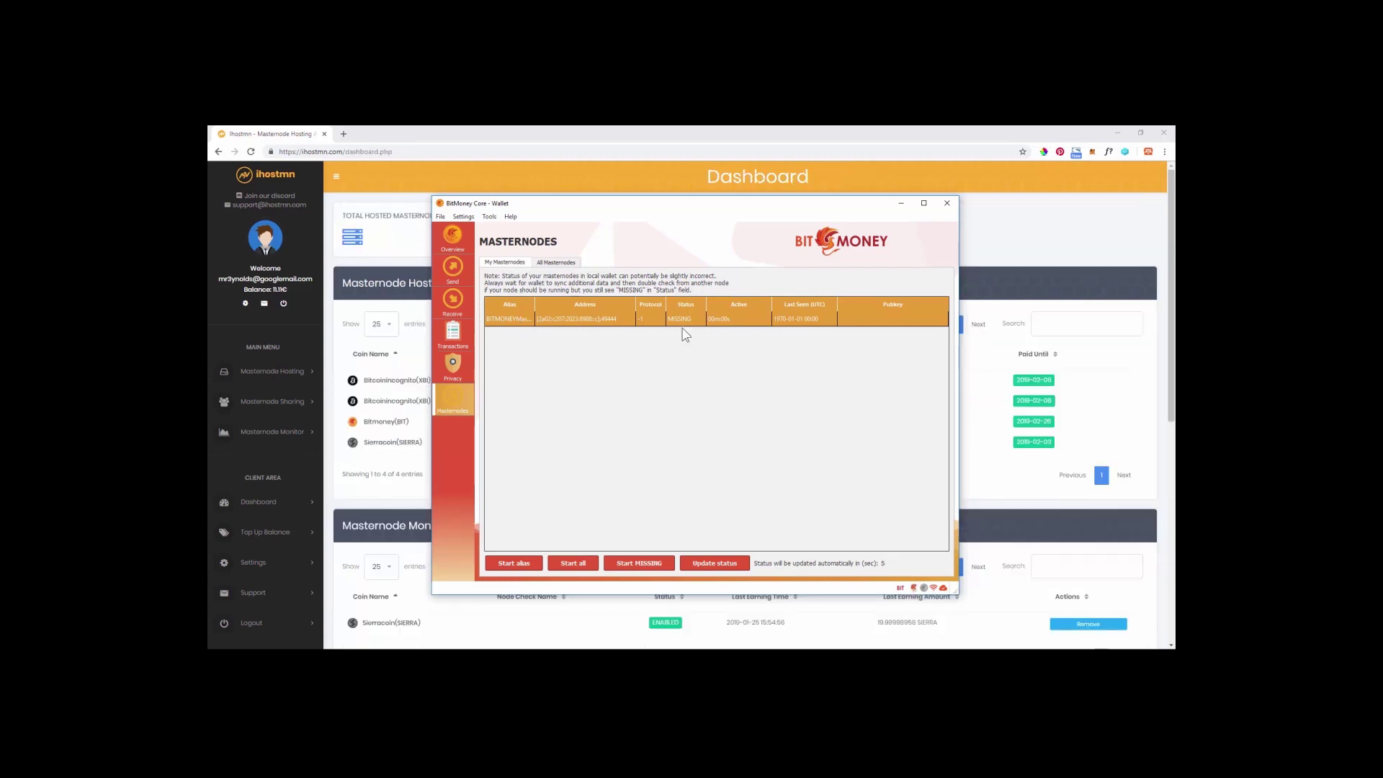
{"action": "left_click", "coordinate": [710, 568]}
{"action": "left_click", "coordinate": [900, 204]}
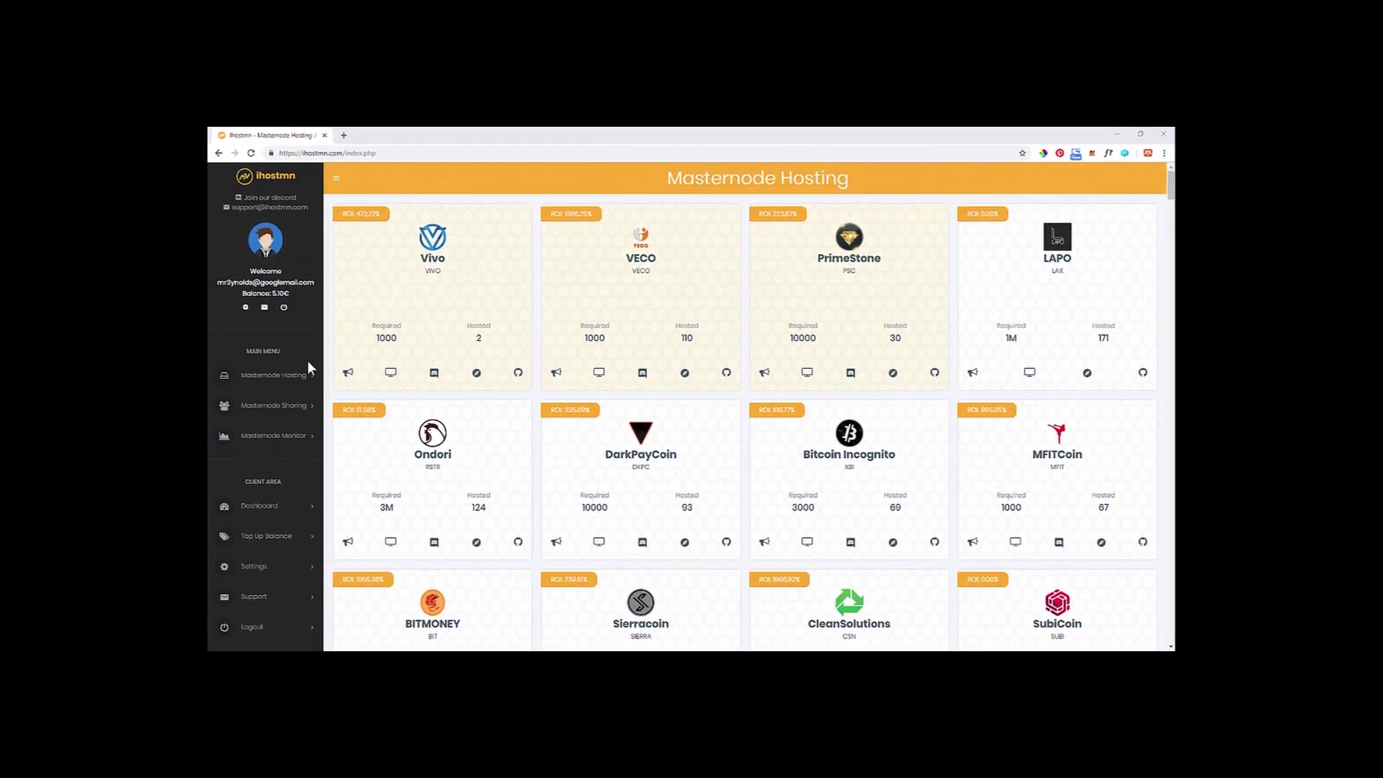
- From the dashboard's Bitmoney (BIT) entry, restart and reindex the hosted masternode wallet
{"action": "left_click", "coordinate": [276, 511]}
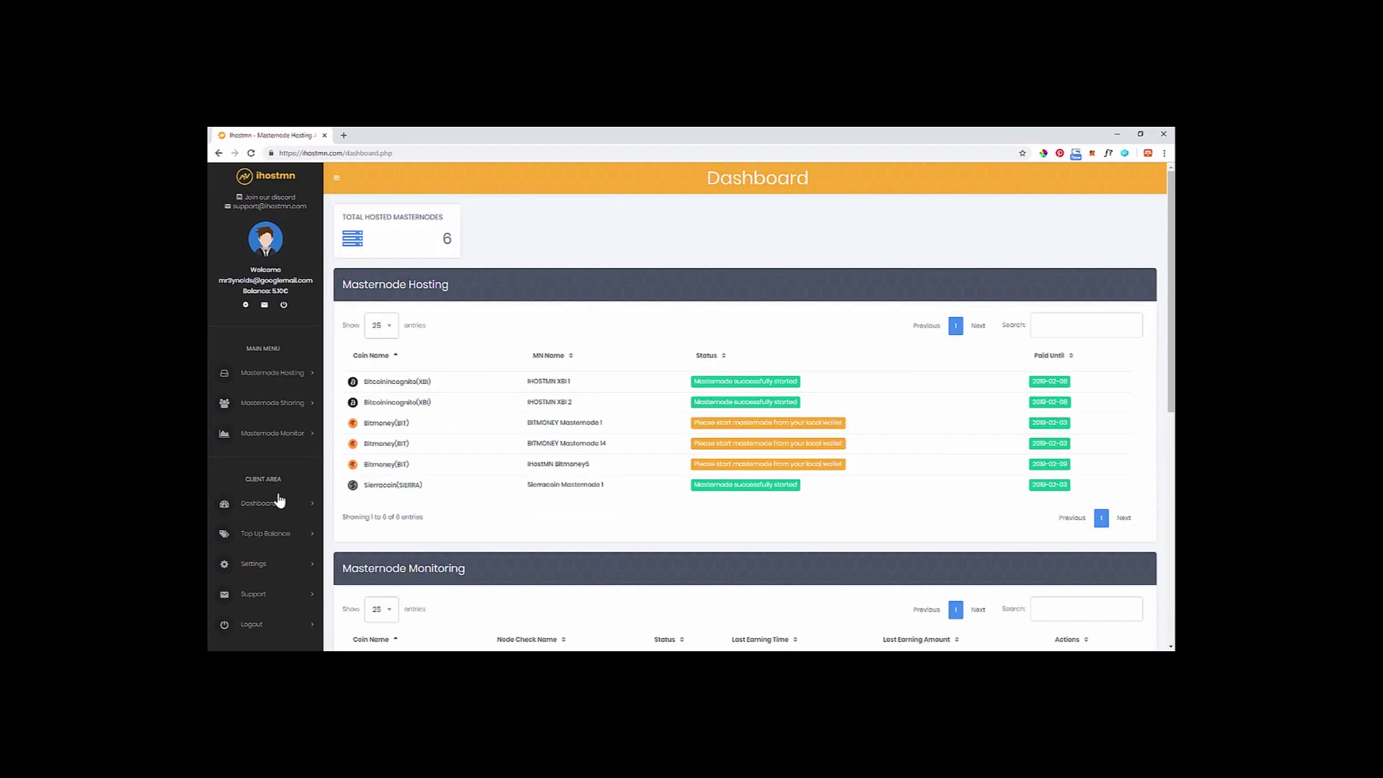
{"action": "left_click", "coordinate": [389, 424]}
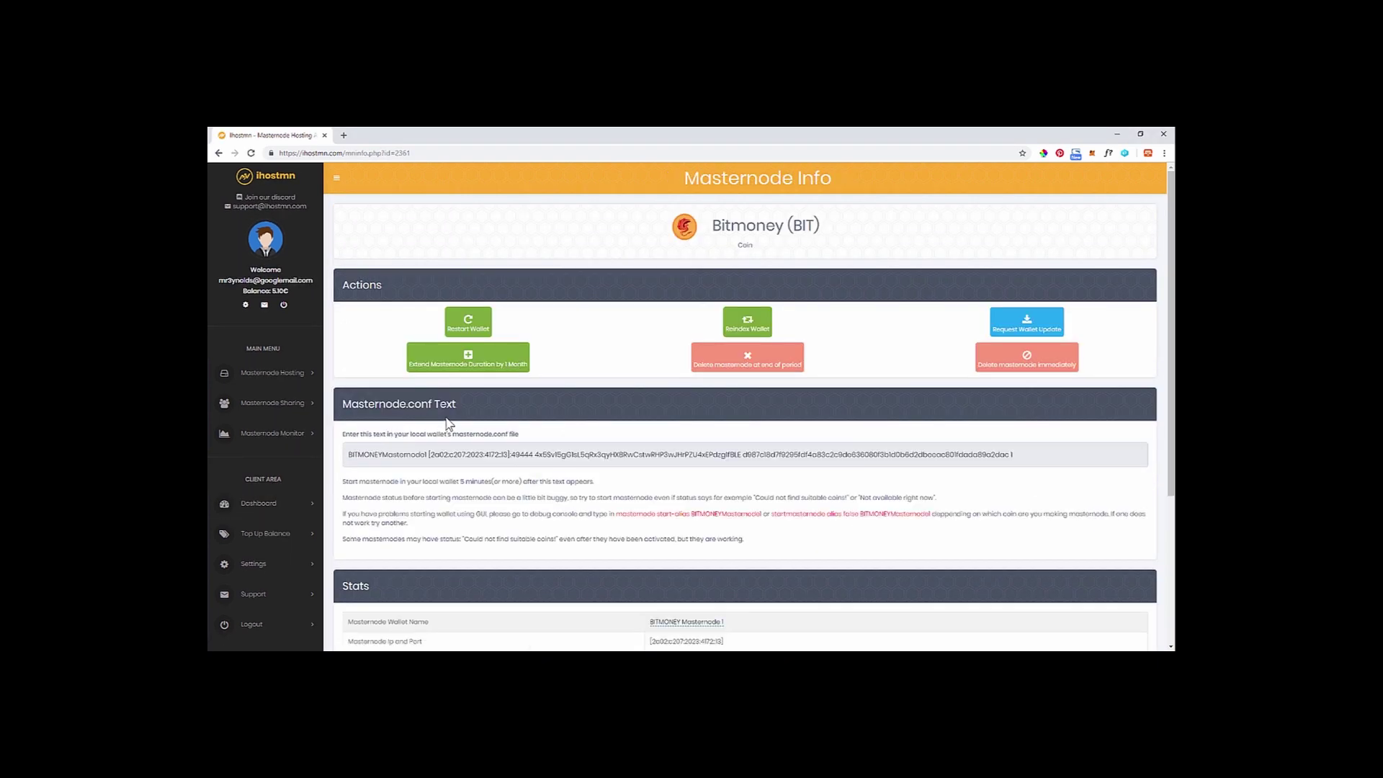
{"action": "left_click", "coordinate": [478, 329]}
{"action": "left_click", "coordinate": [747, 331]}
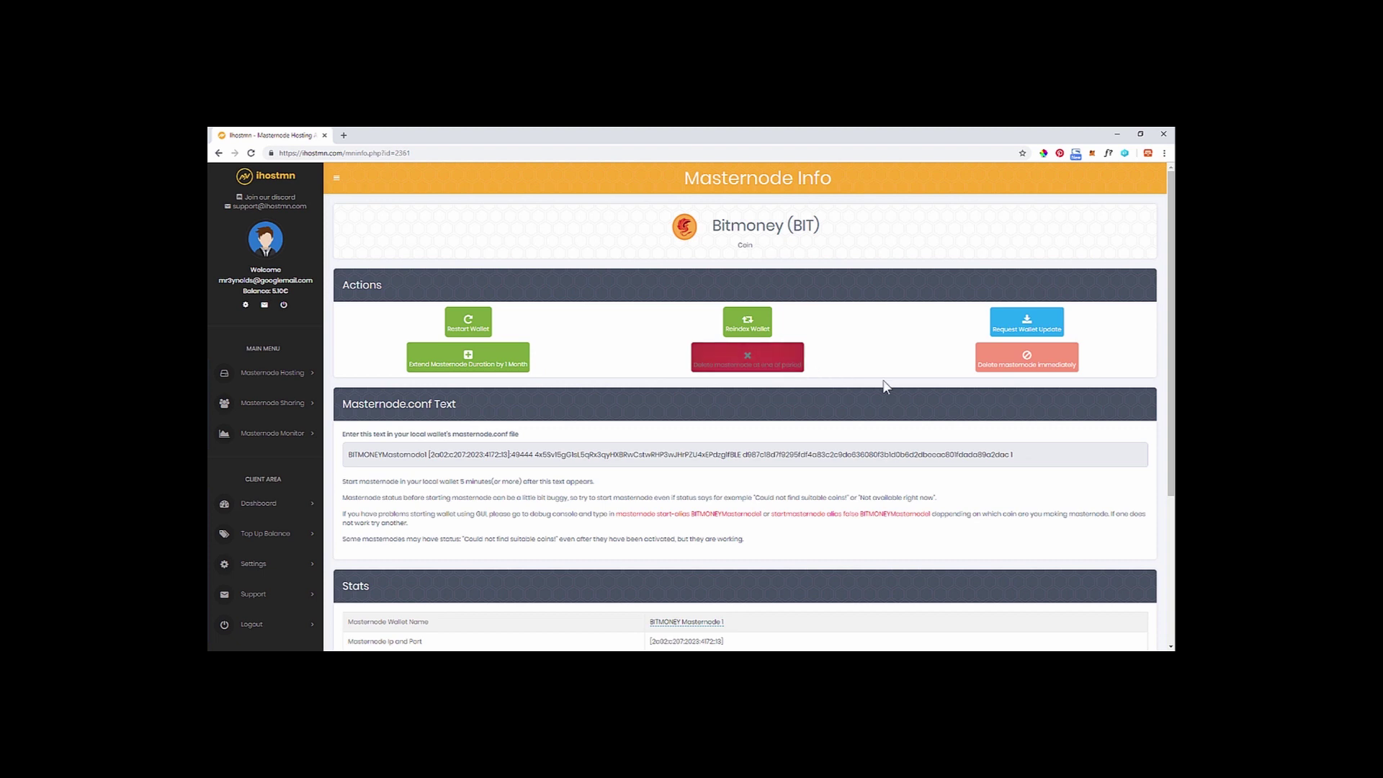
- Delete the BITMONEY masternode immediately, confirming with 'Yes, delete it!'
{"action": "left_click", "coordinate": [1048, 359]}
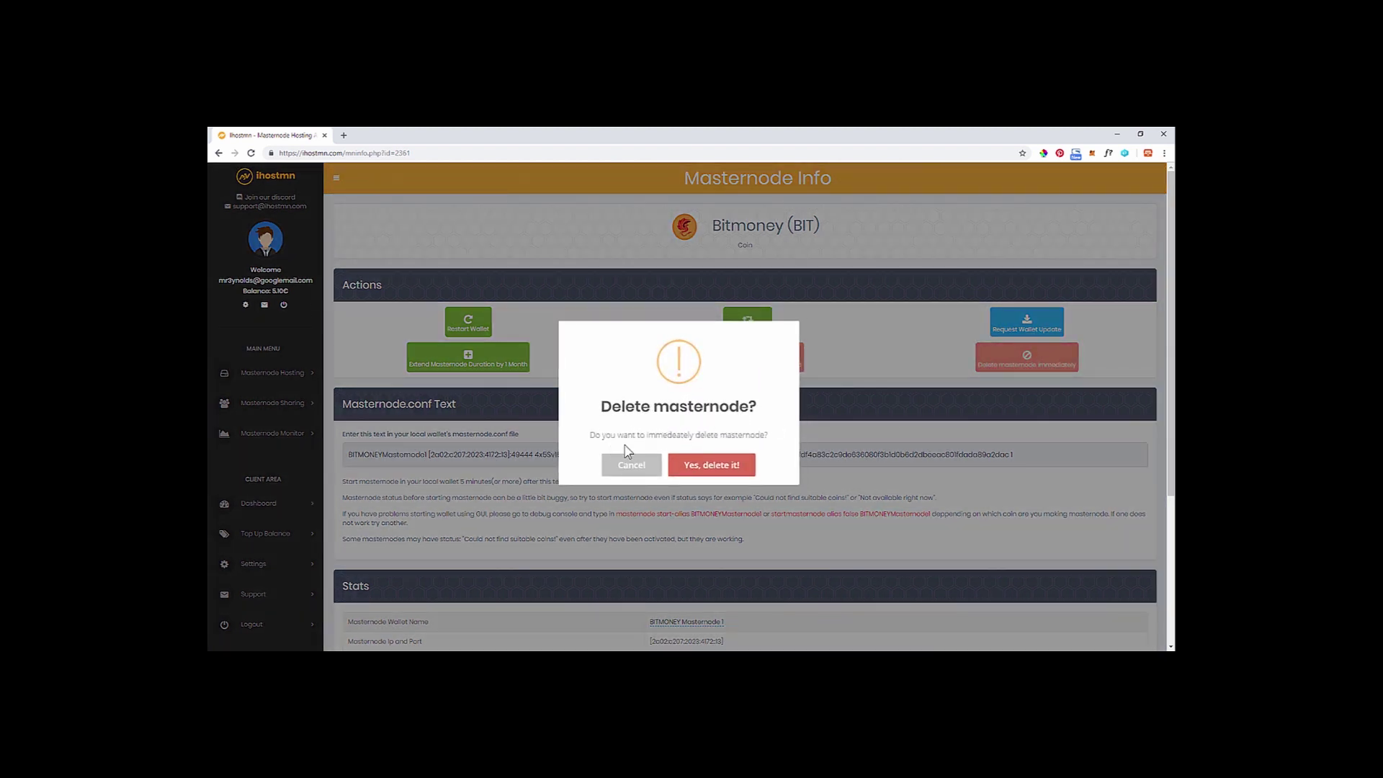
{"action": "left_click", "coordinate": [716, 466]}
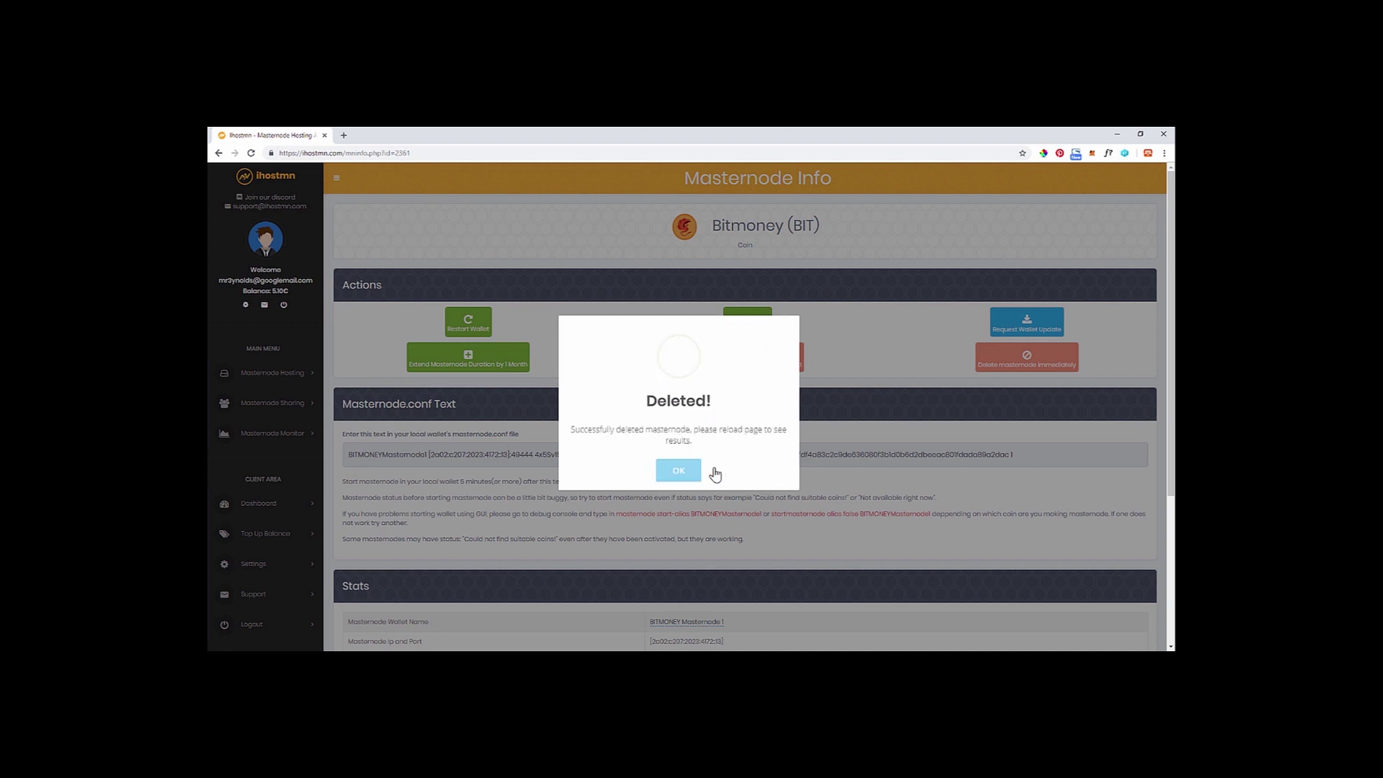